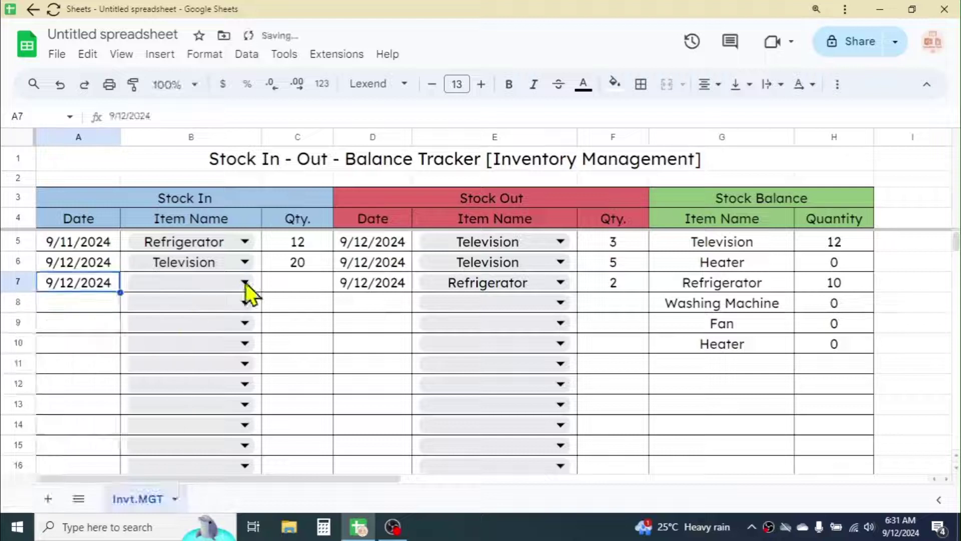
# Step: Log a Fan stock-in of 30 in row 7 (B7 Fan, C7 30)
pyautogui.click(245, 282)
pyautogui.click(142, 404)
pyautogui.press('Tab')
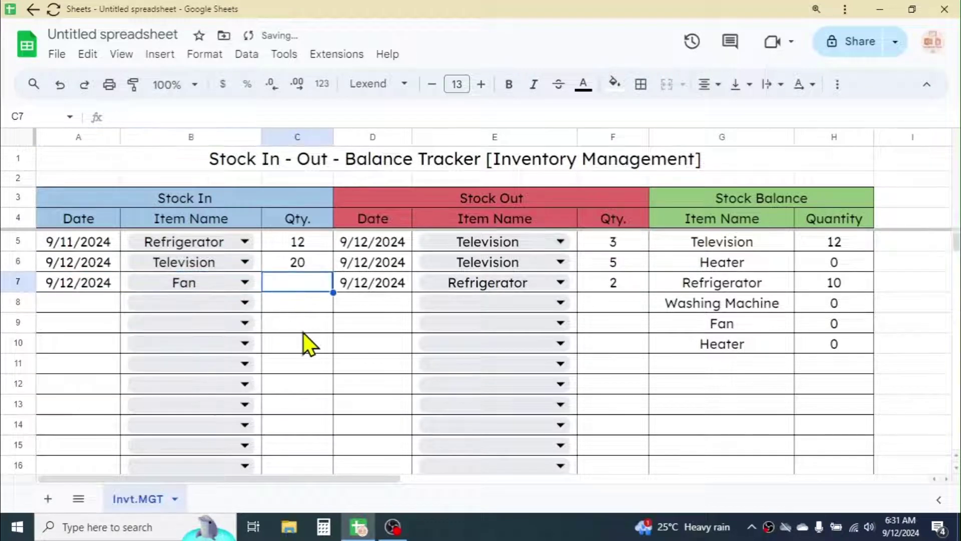
pyautogui.write('30')
pyautogui.click(368, 301)
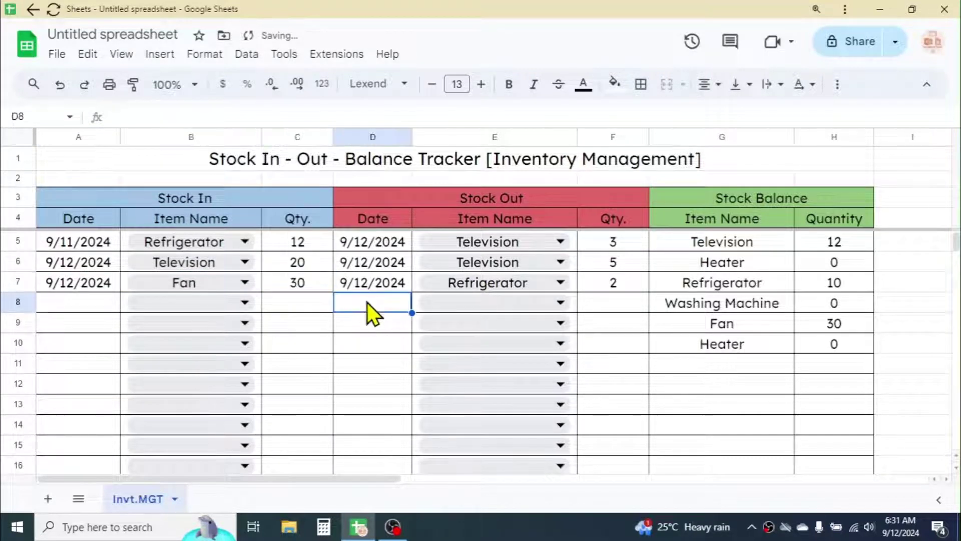
# Step: Log a Fan stock-out of 16 dated 9/12/2024 in row 8, and set A8 to 9/11/2024
pyautogui.doubleClick(382, 302)
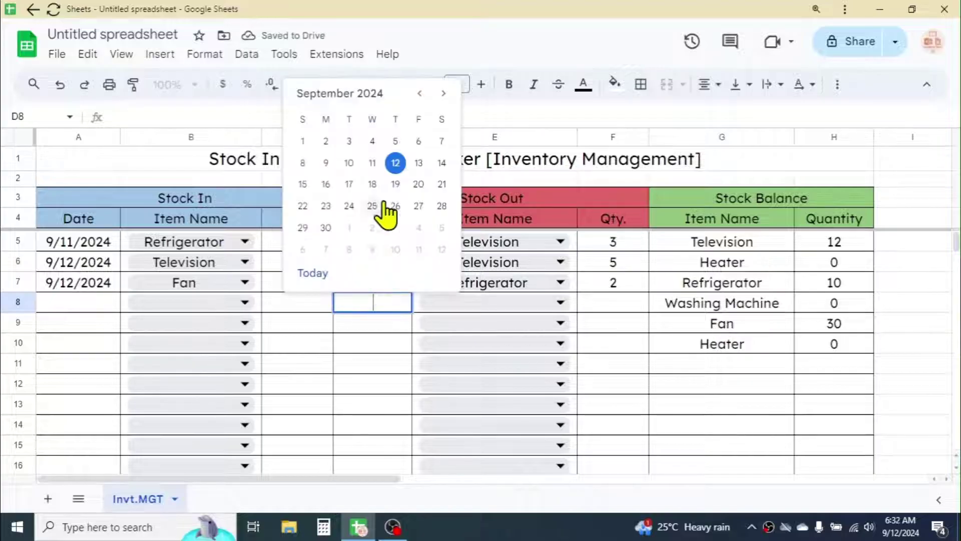
pyautogui.click(396, 164)
pyautogui.click(561, 303)
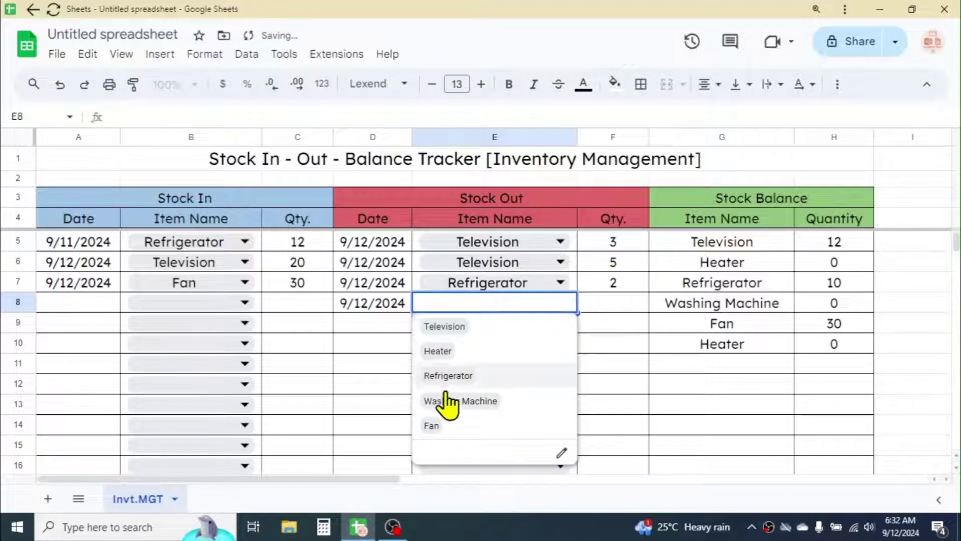
pyautogui.click(431, 425)
pyautogui.press('Tab')
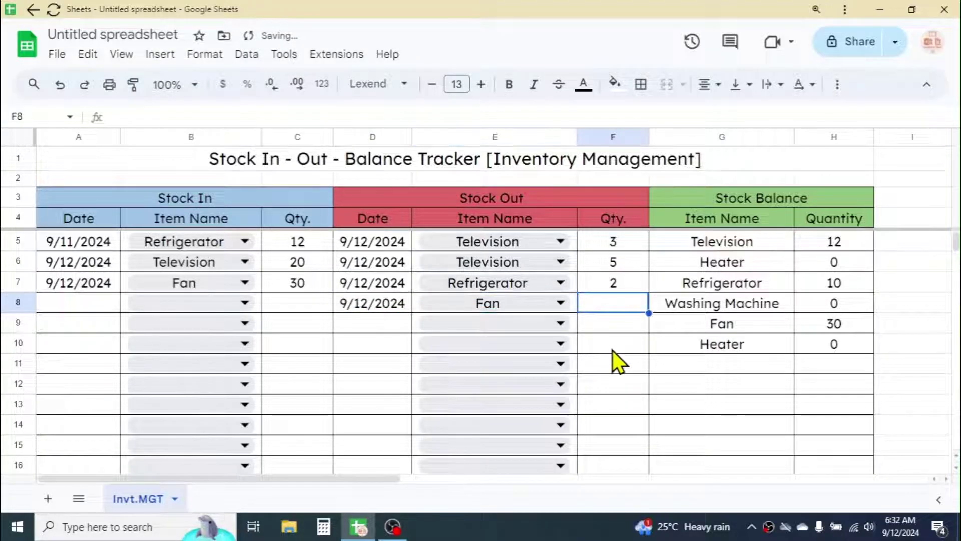
pyautogui.write('16')
pyautogui.press('Return')
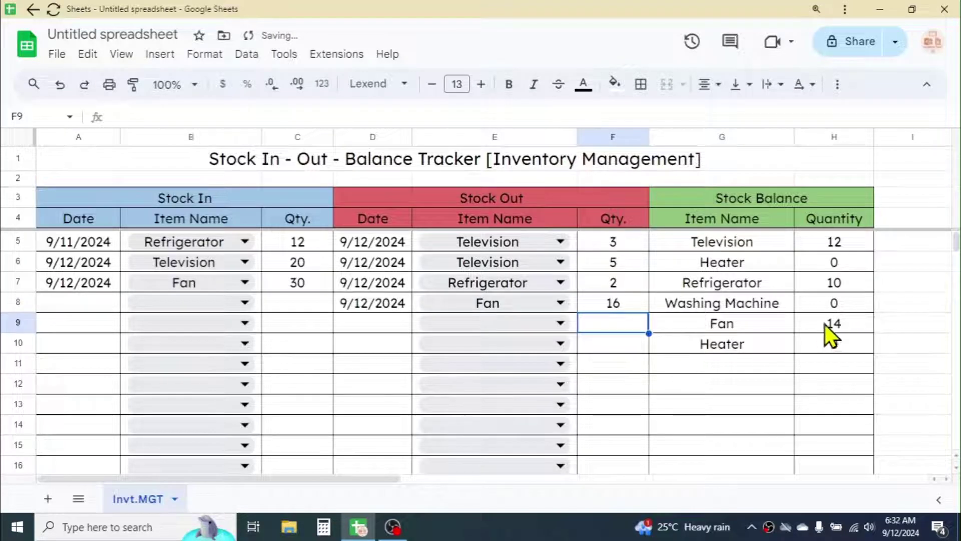
pyautogui.doubleClick(74, 298)
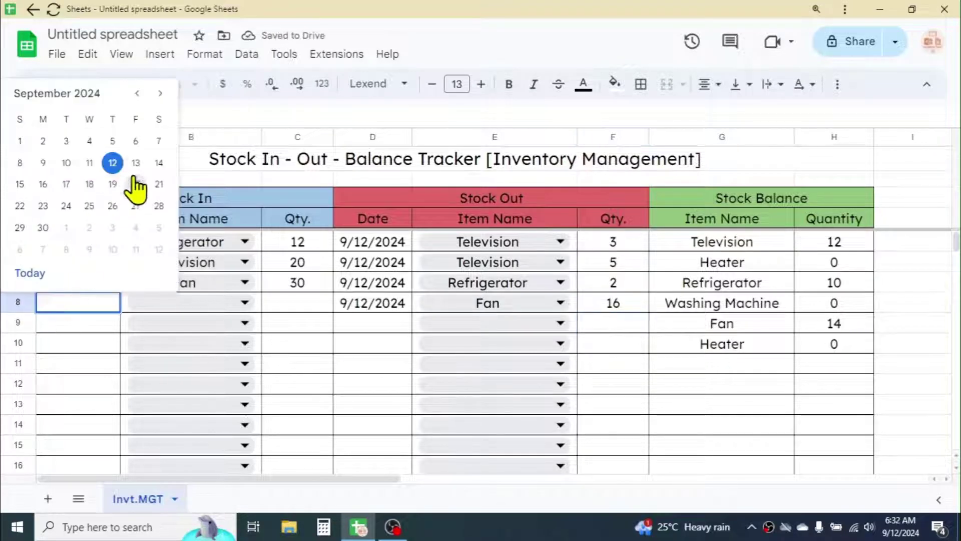
pyautogui.click(88, 163)
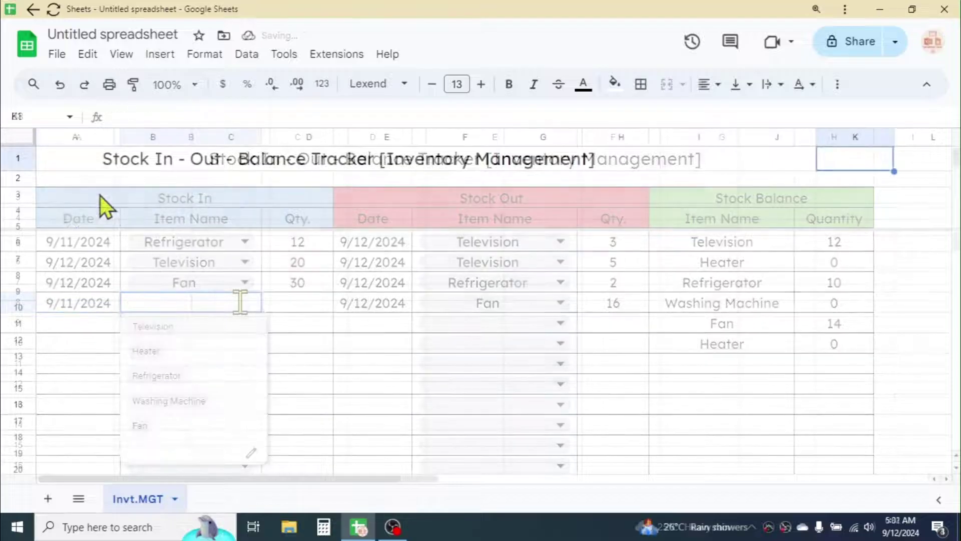
# Step: Enter 'Stock In' in A3 and merge A3:C3
pyautogui.click(70, 197)
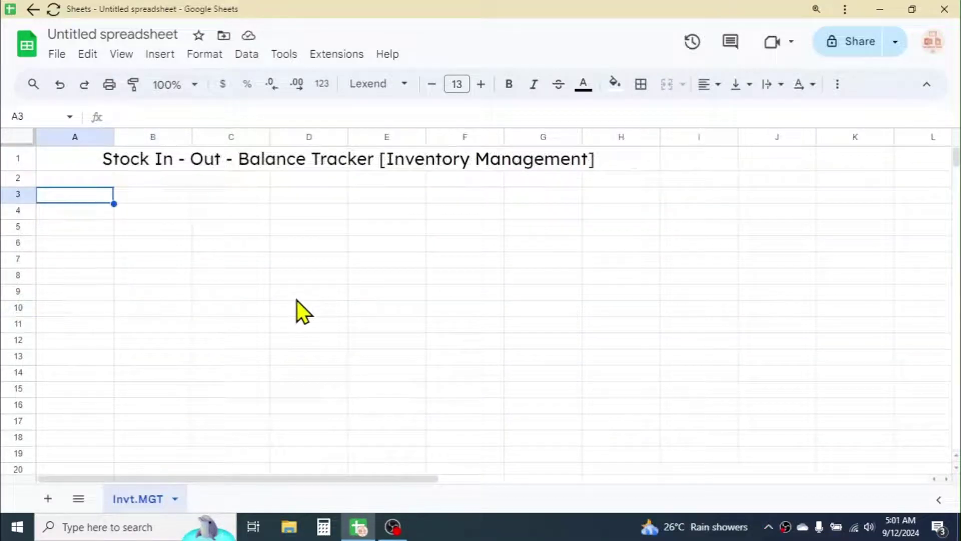
pyautogui.write('Stock In')
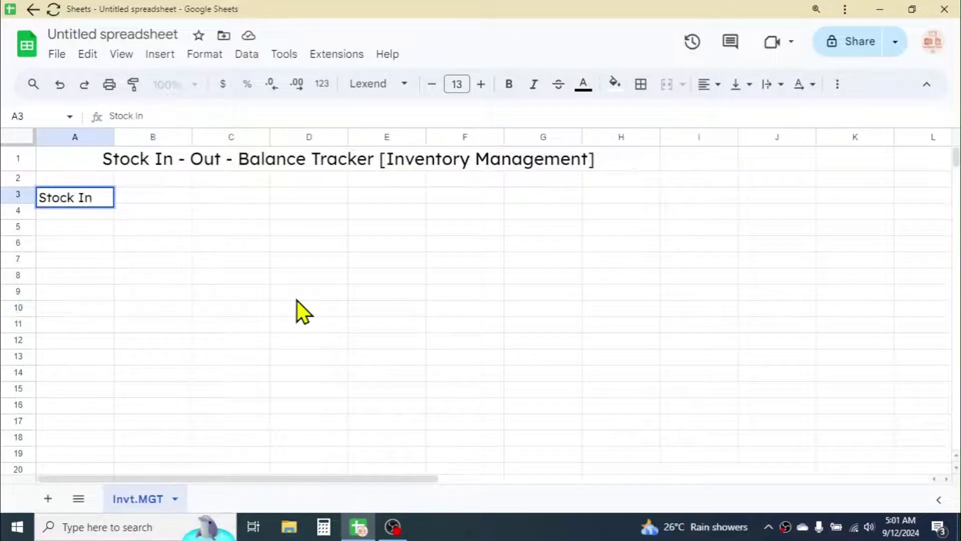
pyautogui.click(296, 300)
pyautogui.moveTo(80, 200); pyautogui.dragTo(235, 197)
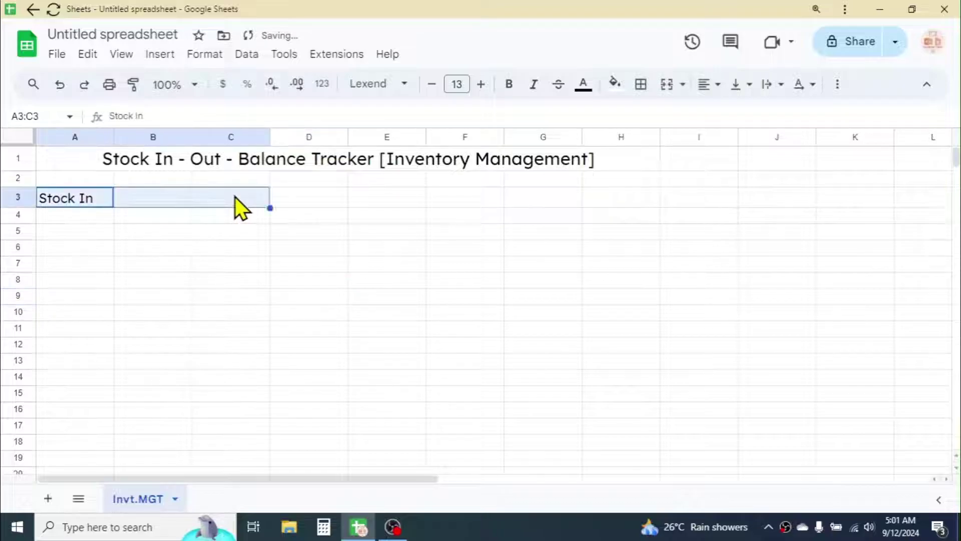
pyautogui.click(683, 85)
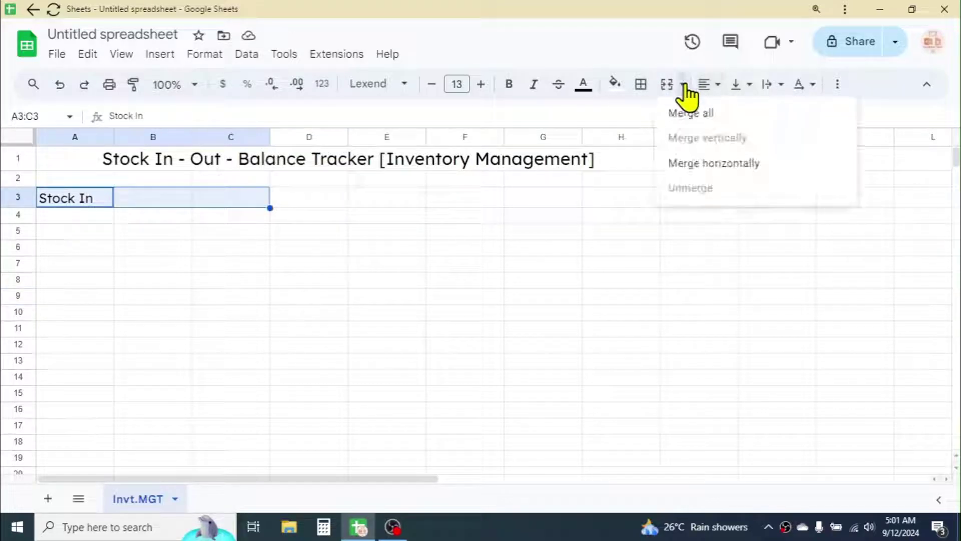
pyautogui.click(716, 116)
pyautogui.click(386, 313)
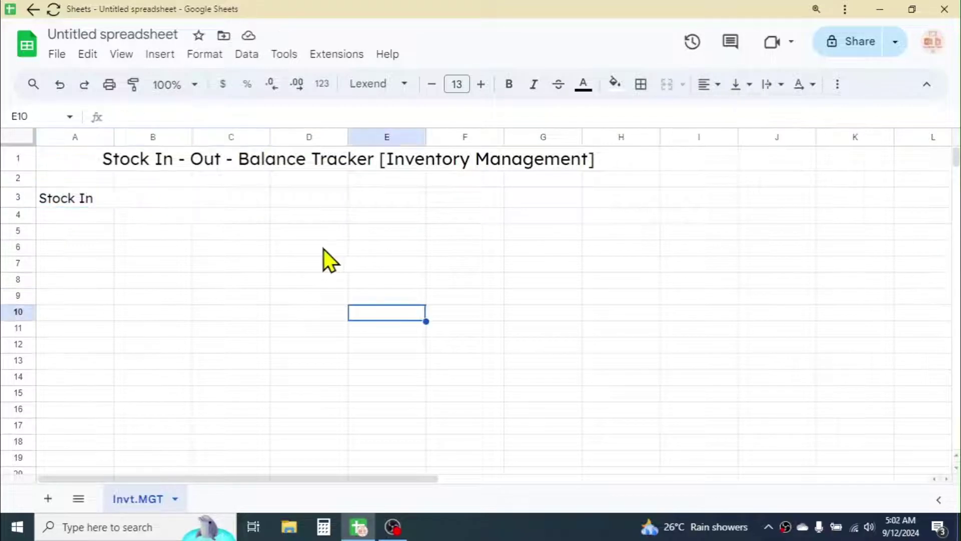
# Step: Enter 'Stock Out' in D3 and merge D3:F3
pyautogui.click(317, 200)
pyautogui.write('S')
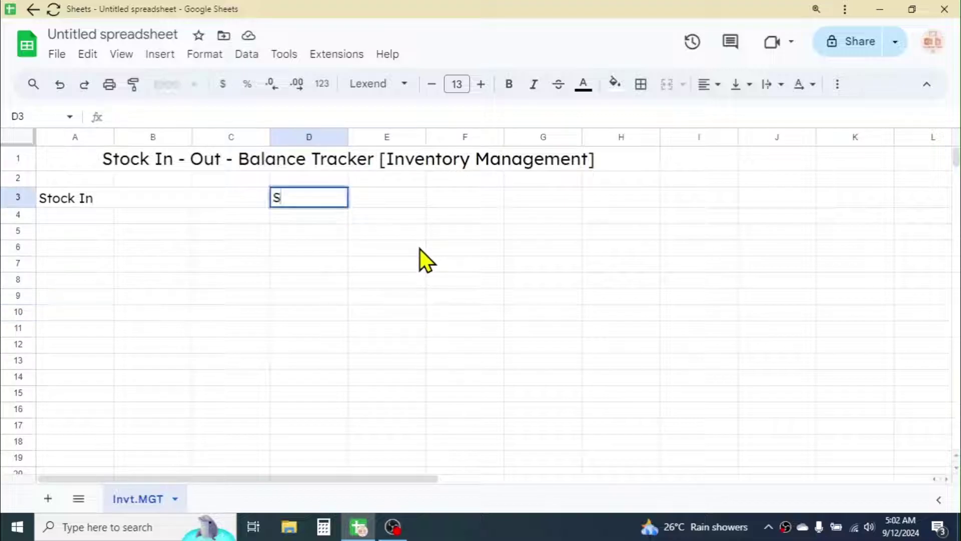
pyautogui.write('tock Out')
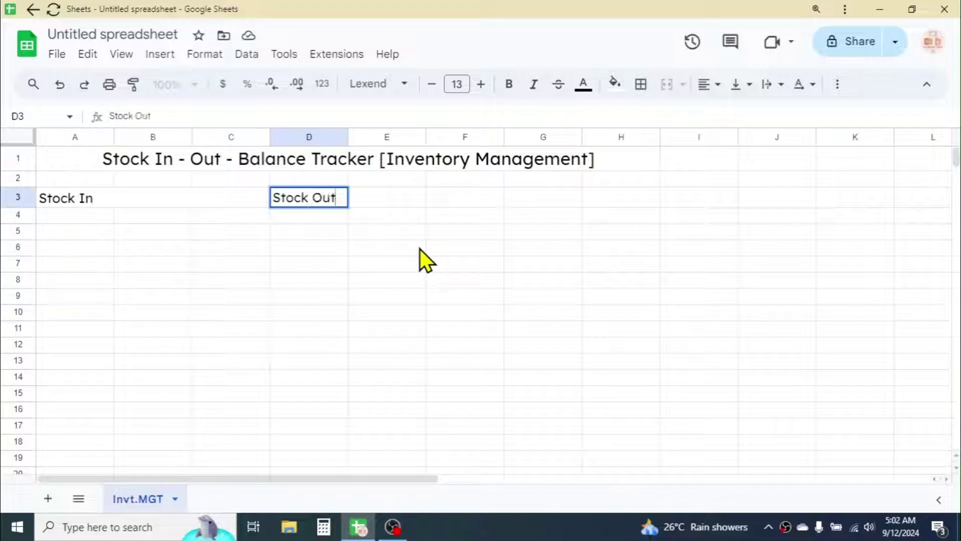
pyautogui.click(419, 248)
pyautogui.moveTo(314, 198); pyautogui.dragTo(479, 201)
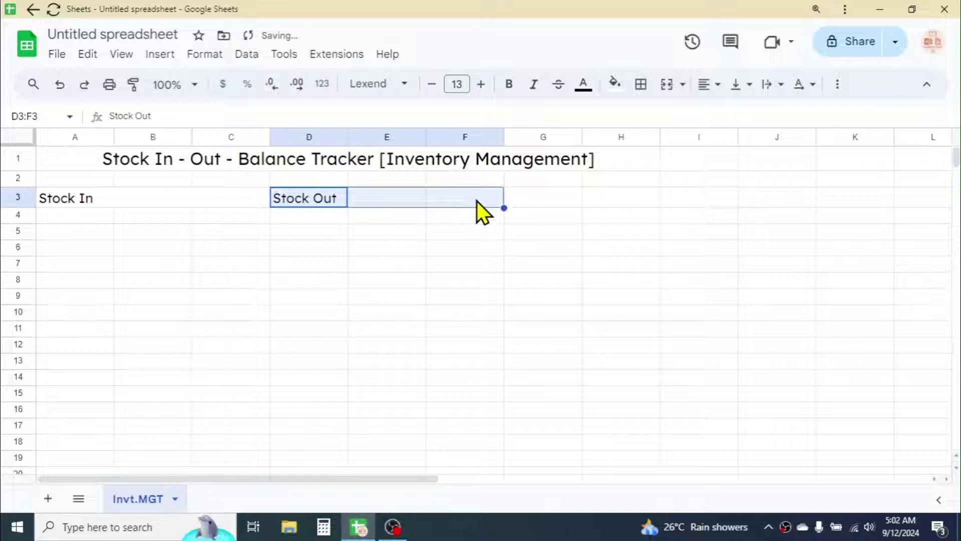
pyautogui.click(667, 85)
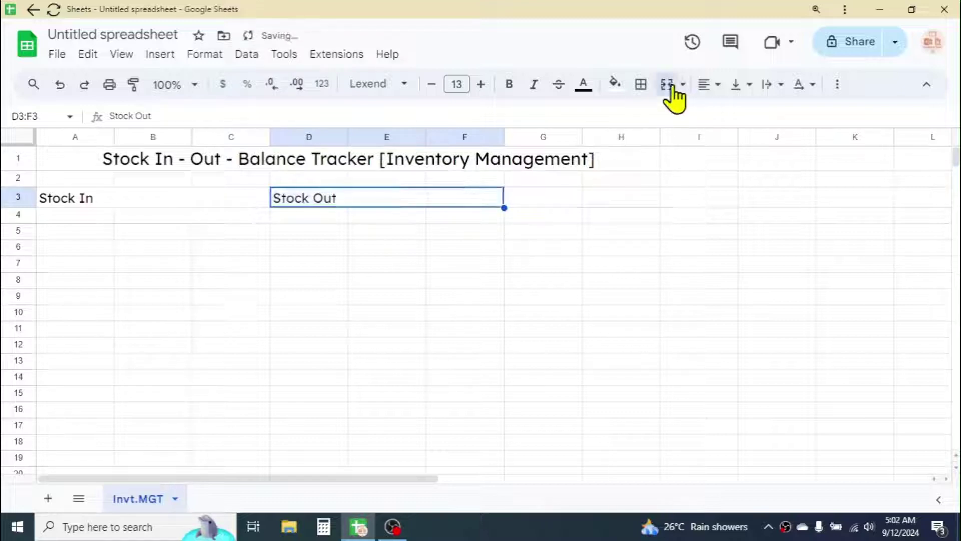
pyautogui.click(543, 247)
# Step: Enter 'Stock Balance' in G3 and merge G3:H3
pyautogui.click(548, 200)
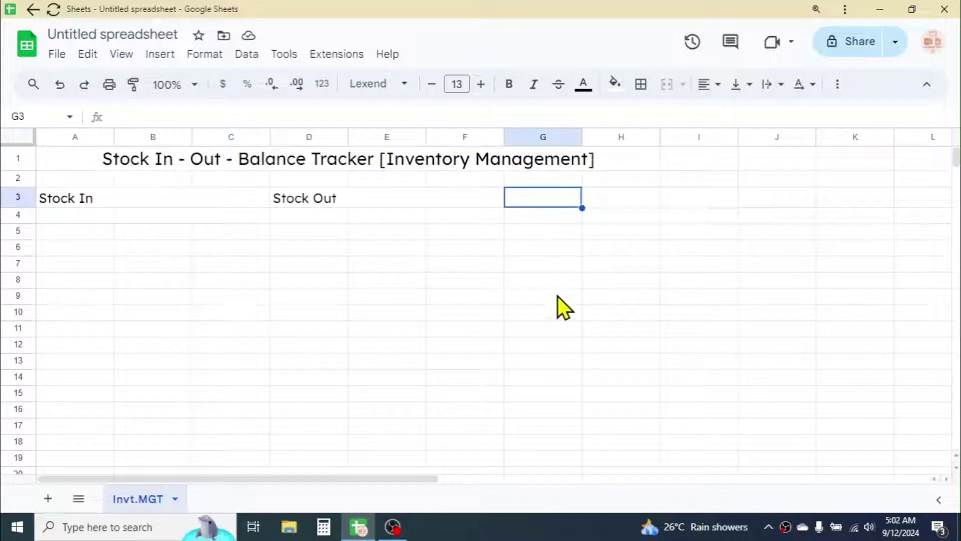
pyautogui.write('Stock ')
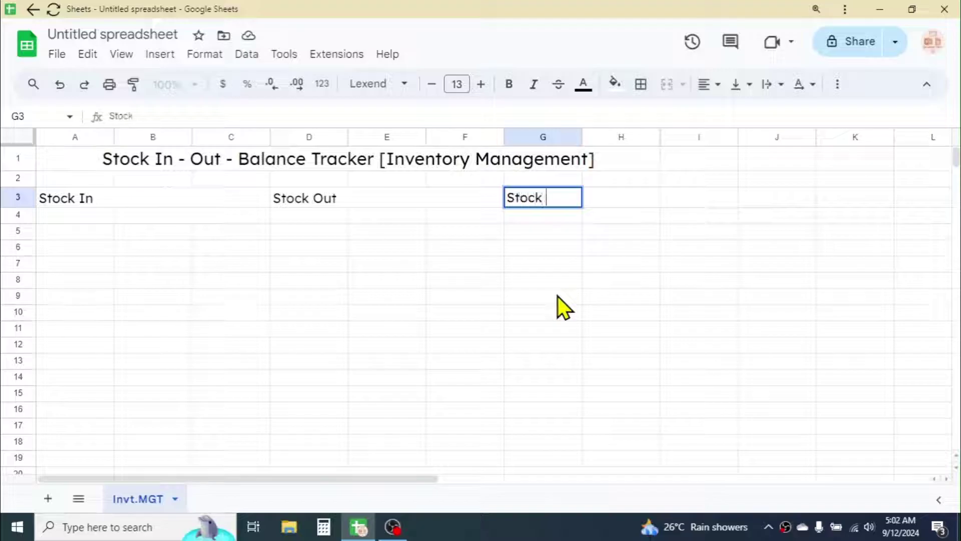
pyautogui.write('Balance')
pyautogui.click(564, 296)
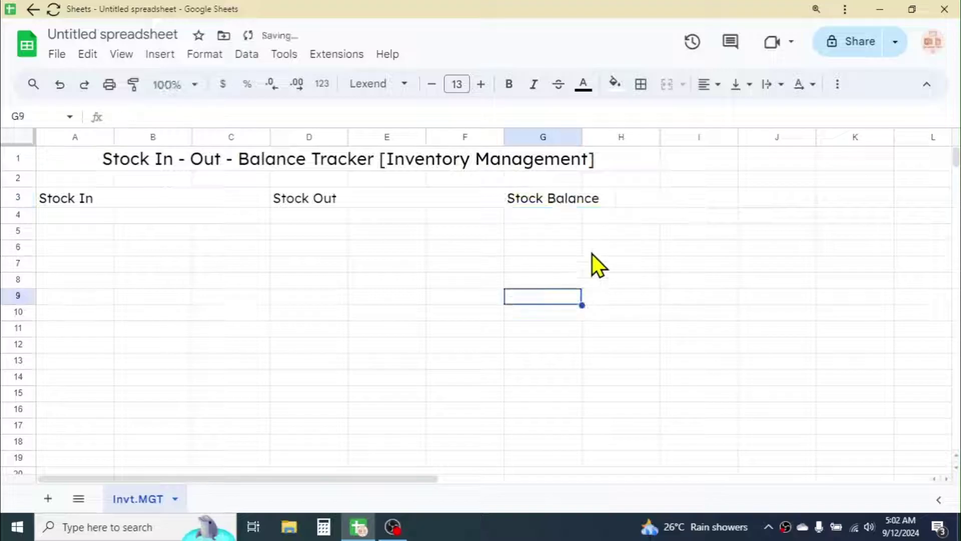
pyautogui.moveTo(554, 197); pyautogui.dragTo(624, 197)
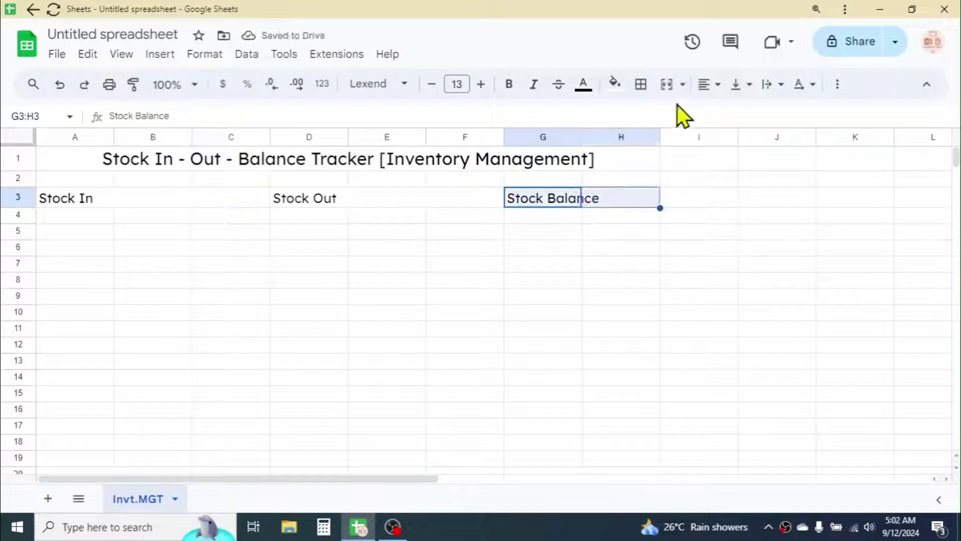
pyautogui.click(683, 84)
pyautogui.click(689, 114)
pyautogui.click(620, 313)
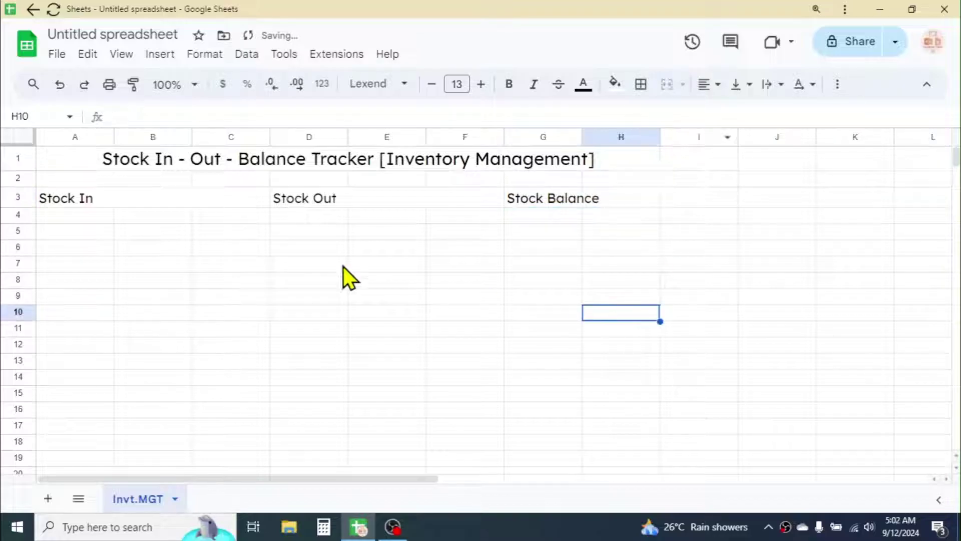
# Step: Centre-align the row 3 section headers across A3:H3
pyautogui.moveTo(95, 202); pyautogui.dragTo(592, 202)
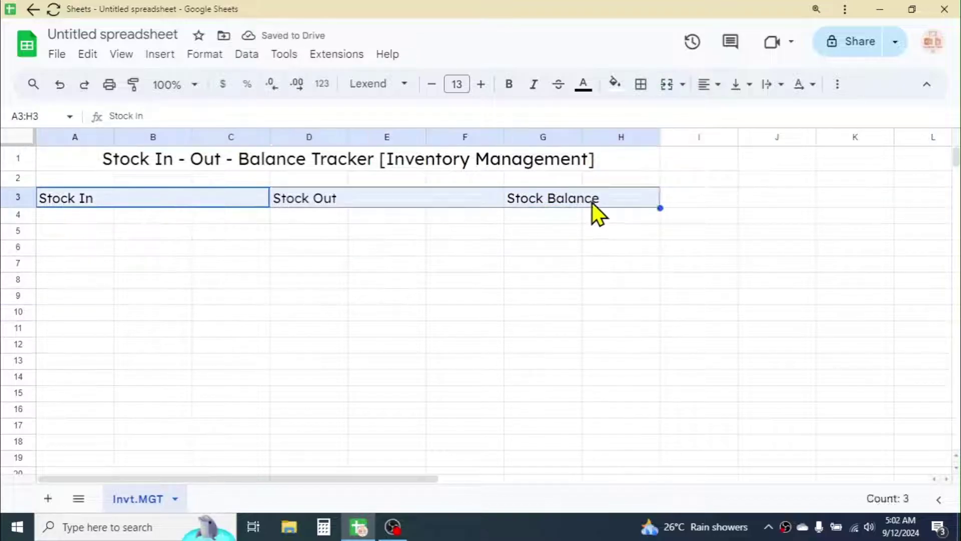
pyautogui.click(719, 86)
pyautogui.click(734, 114)
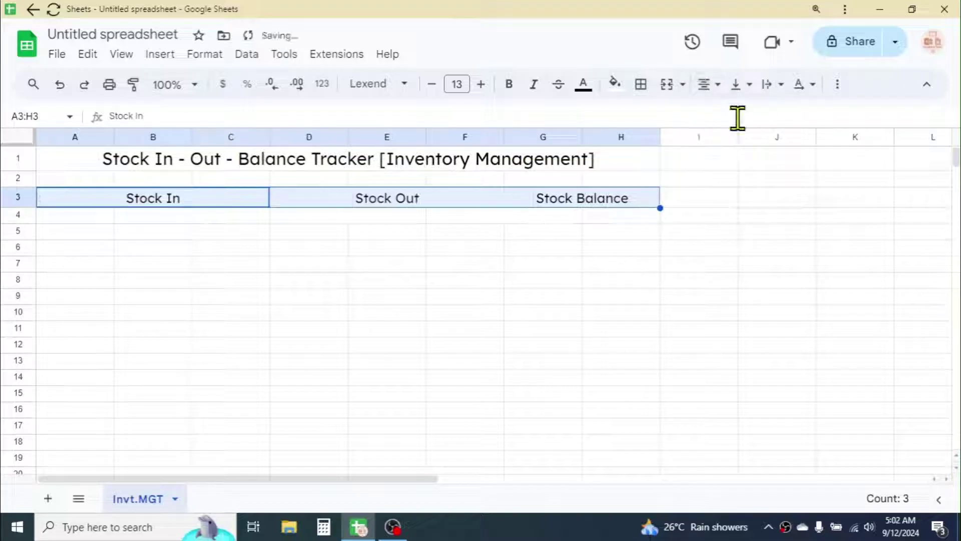
pyautogui.click(260, 265)
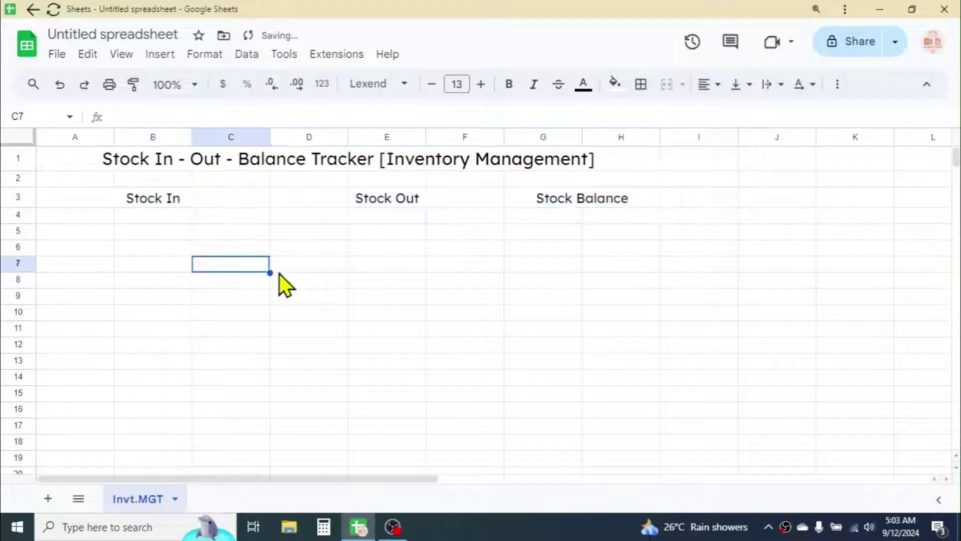
# Step: Label A4:C4 as Date, Item Name and Qty
pyautogui.click(82, 217)
pyautogui.write('Date')
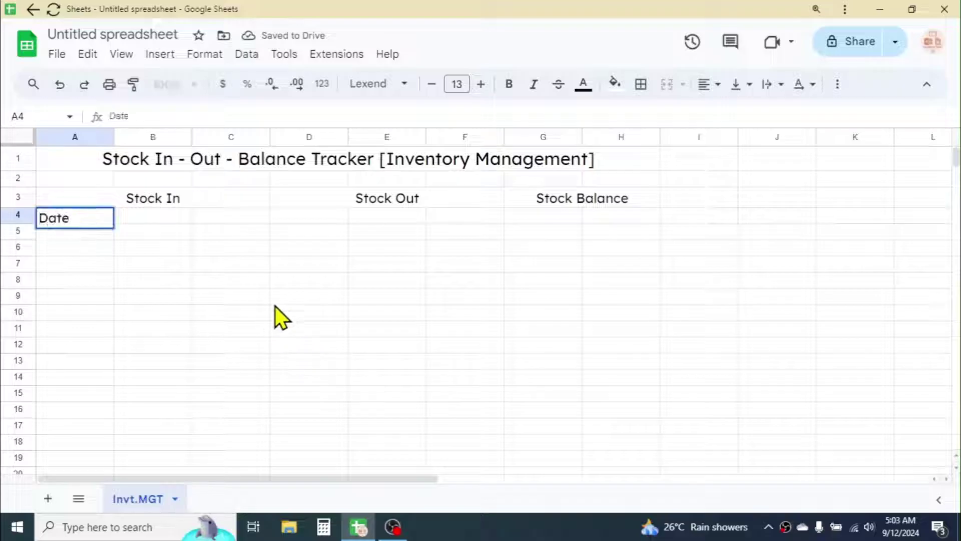
pyautogui.press('Tab')
pyautogui.write('It')
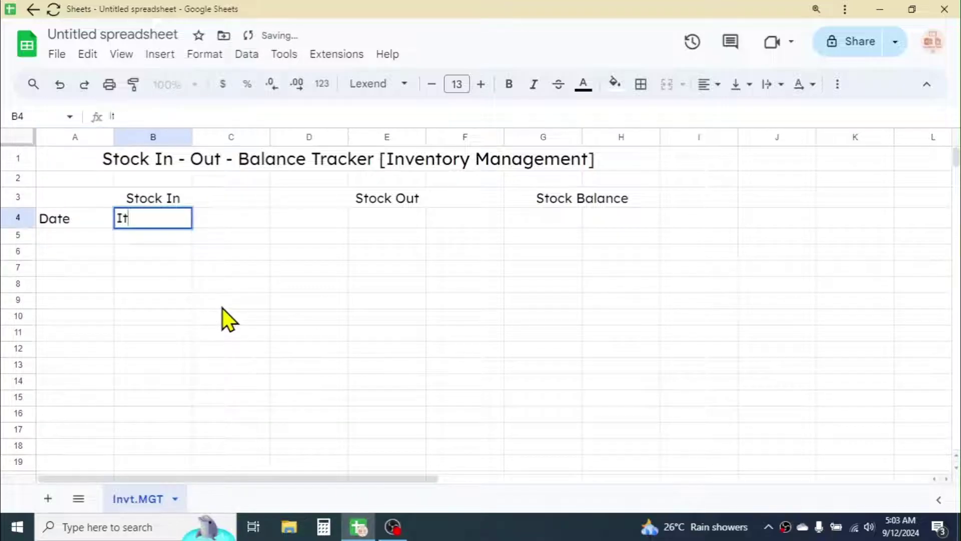
pyautogui.write('em Nme')
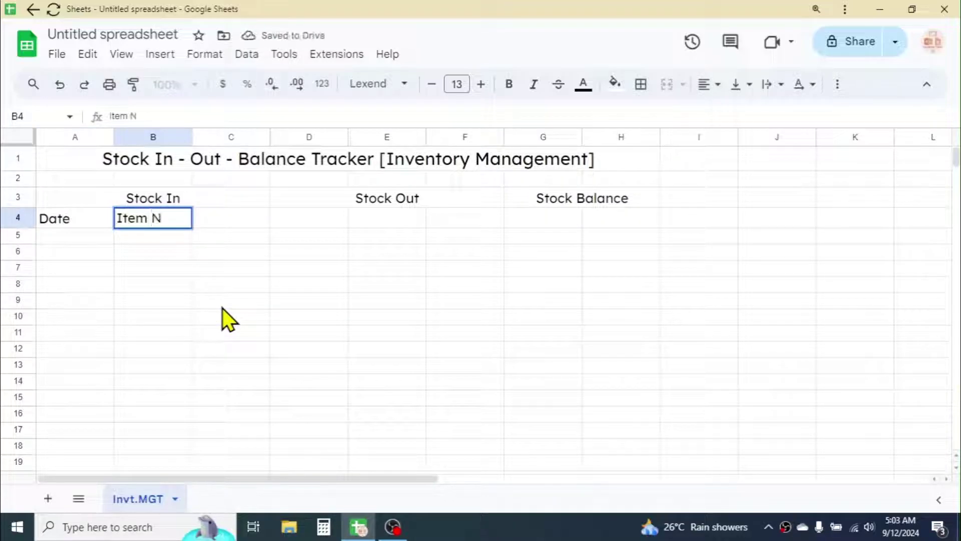
pyautogui.press('BackSpace')
pyautogui.press('BackSpace')
pyautogui.write('ame')
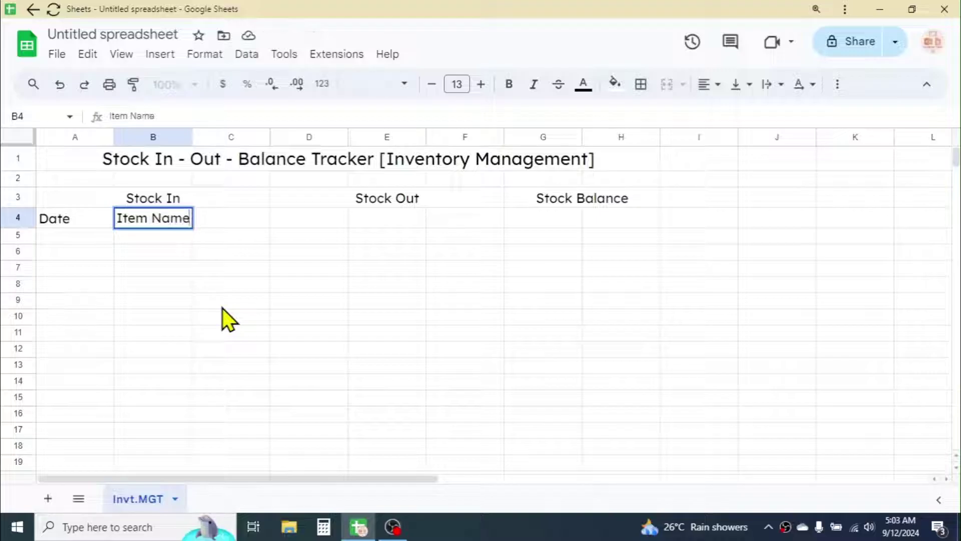
pyautogui.press('Tab')
pyautogui.write('Qty.')
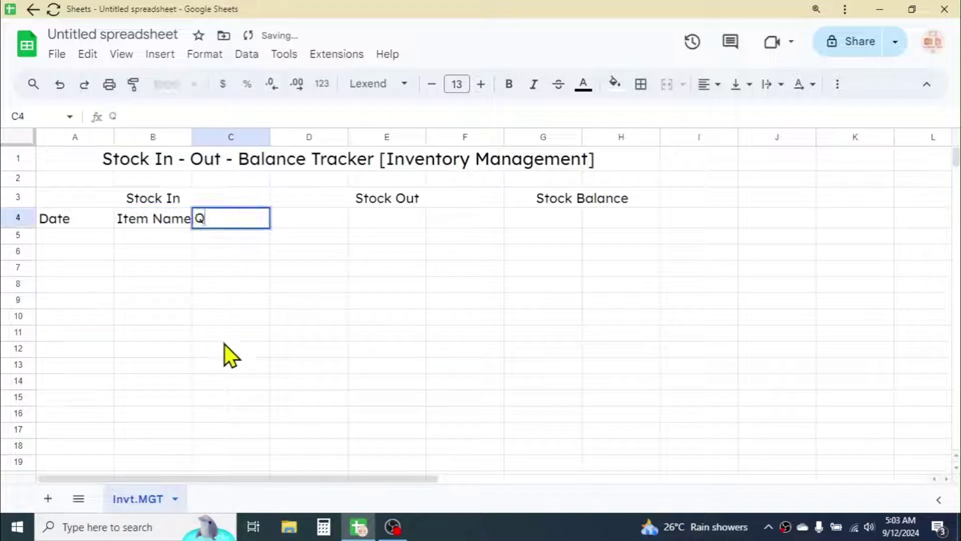
pyautogui.click(224, 340)
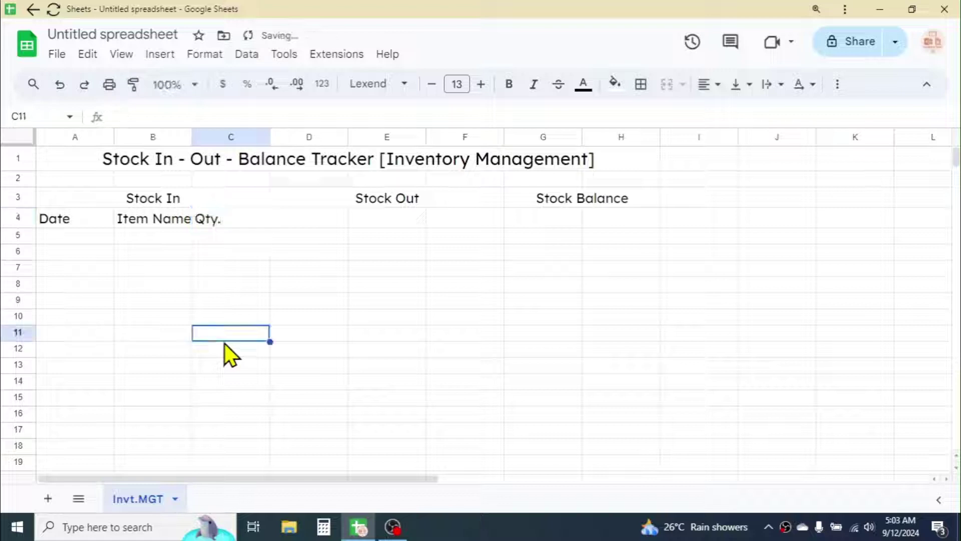
# Step: Copy the A4:C4 subheadings into D4:F4 under Stock Out
pyautogui.click(340, 221)
pyautogui.moveTo(42, 219); pyautogui.dragTo(227, 221)
pyautogui.hotkey('ctrl', 'c')
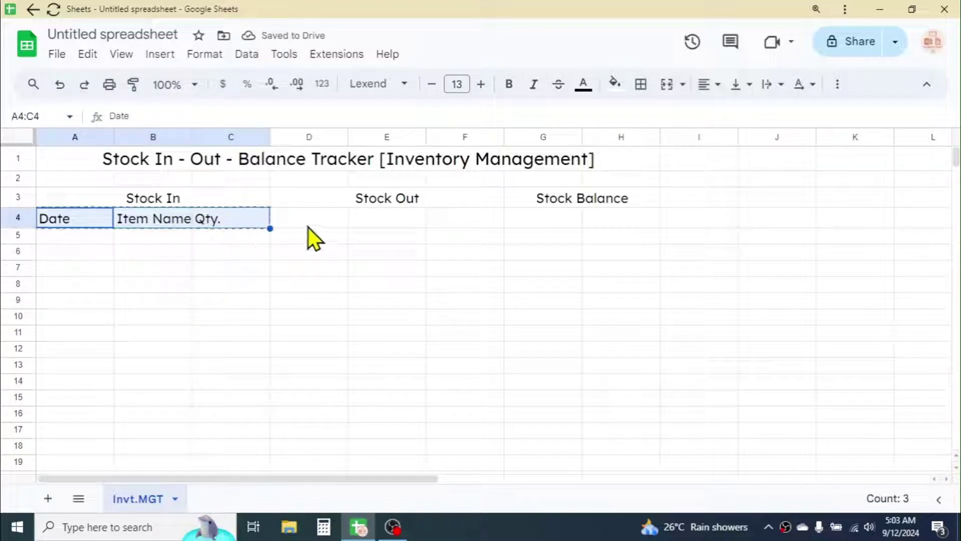
pyautogui.click(308, 226)
pyautogui.hotkey('ctrl', 'v')
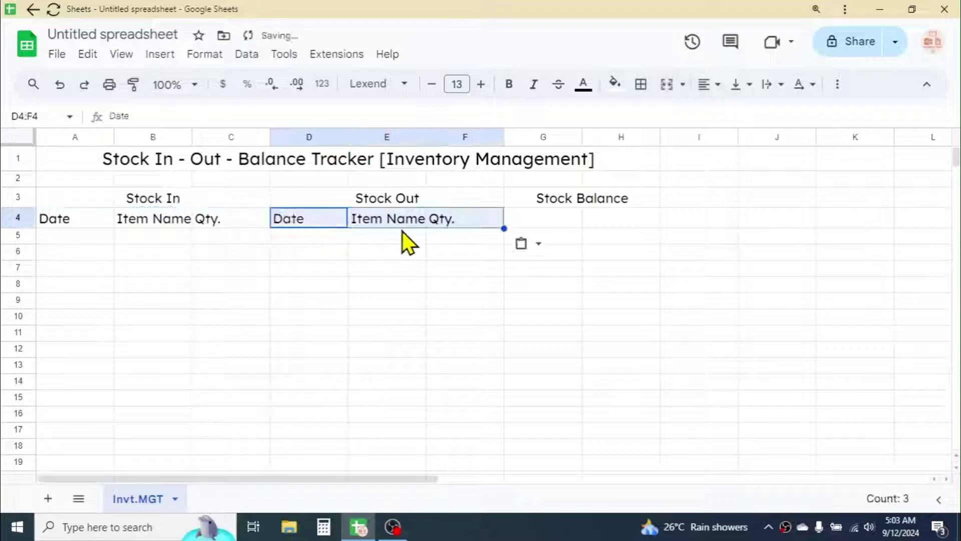
# Step: Label G4 'Item Name' and H4 'Quantity' under Stock Balance
pyautogui.click(542, 220)
pyautogui.write('Ite')
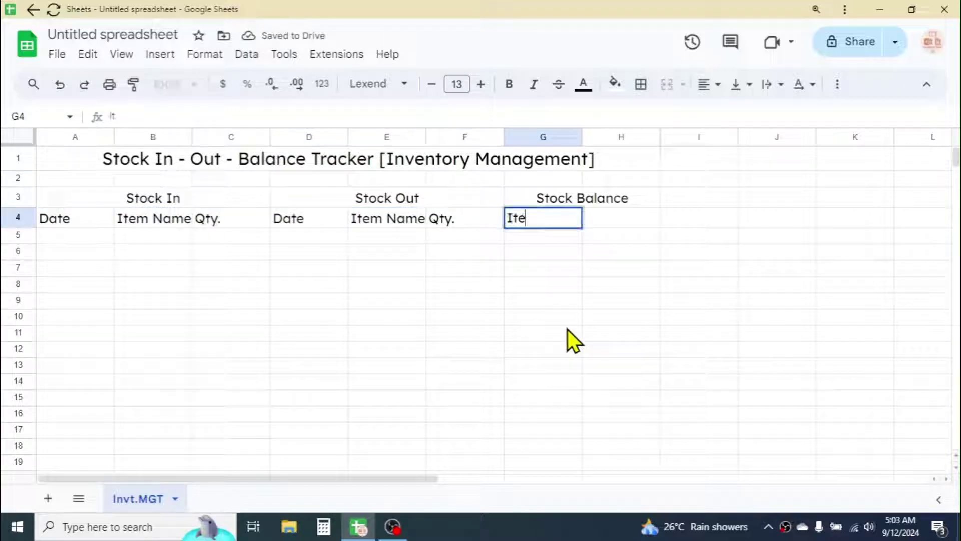
pyautogui.write('m Name')
pyautogui.click(566, 329)
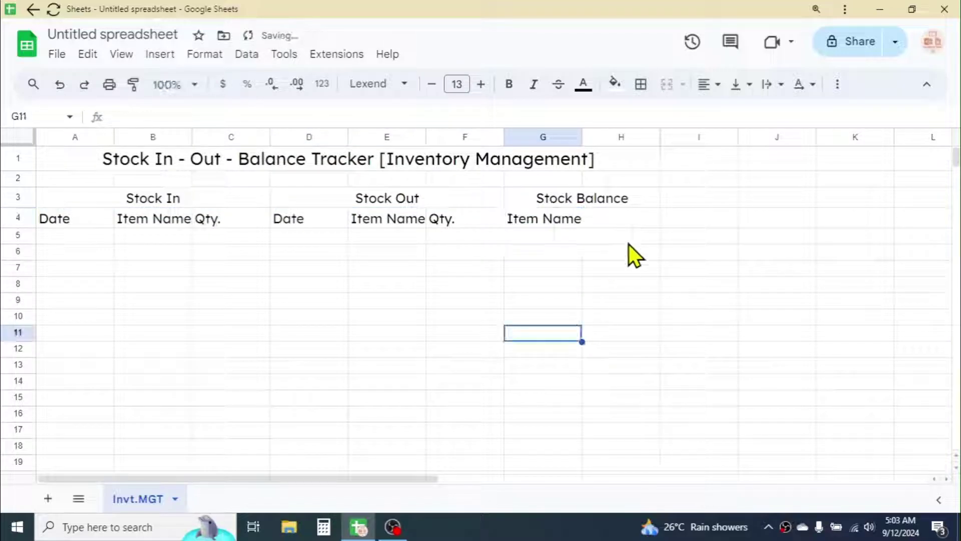
pyautogui.click(635, 218)
pyautogui.write('Qua')
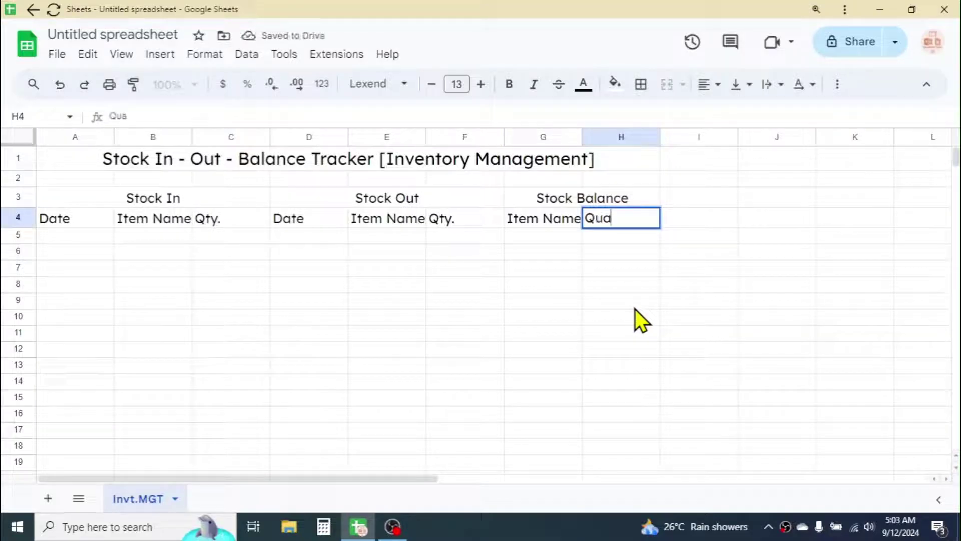
pyautogui.write('ntity')
pyautogui.press('Return')
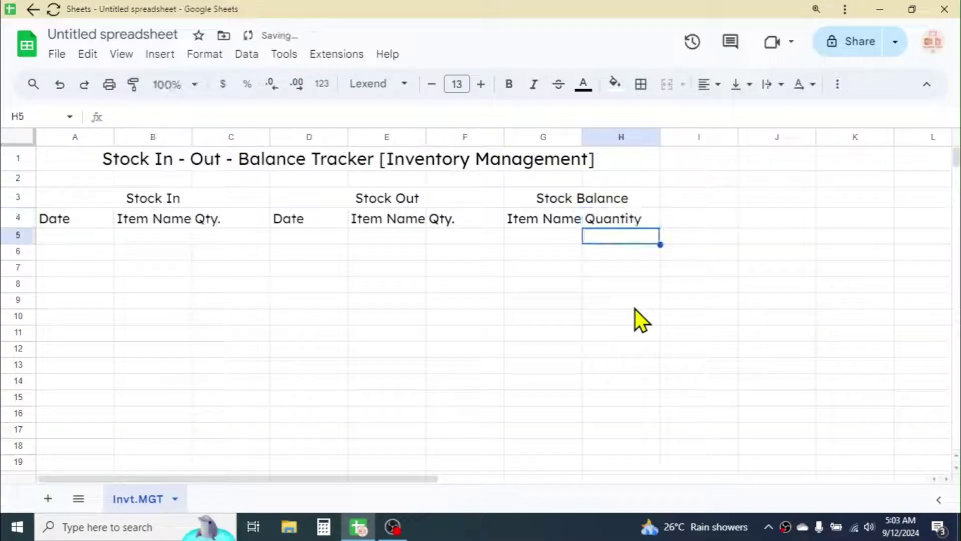
pyautogui.click(543, 267)
pyautogui.moveTo(186, 208); pyautogui.dragTo(178, 221)
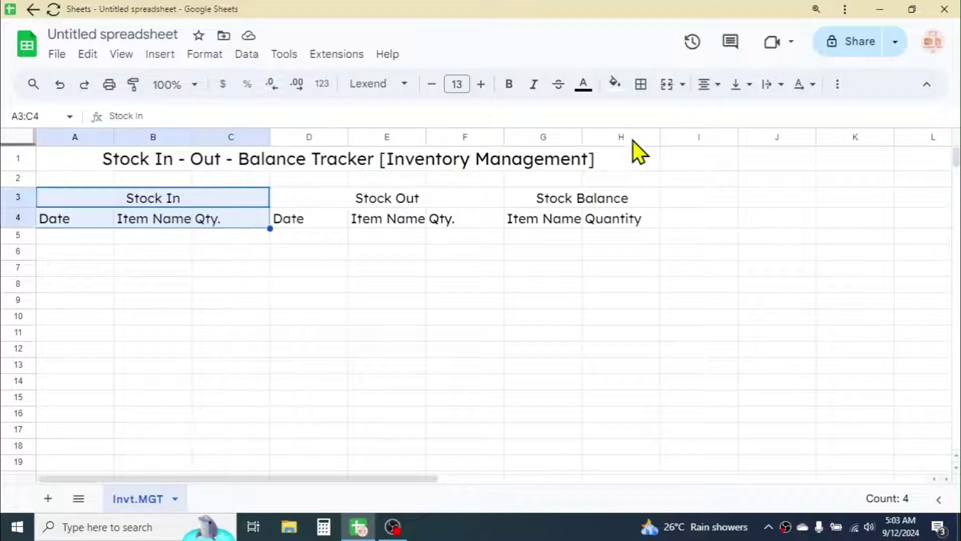
# Step: Fill A3:C4 light blue, D3:F4 red and G3:H4 light green
pyautogui.click(618, 88)
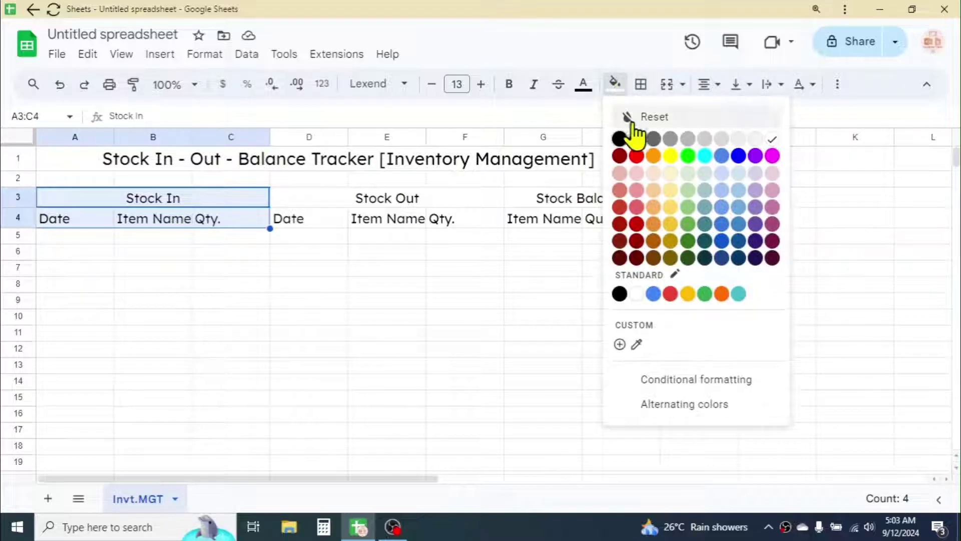
pyautogui.click(736, 203)
pyautogui.click(521, 270)
pyautogui.moveTo(413, 205); pyautogui.dragTo(410, 218)
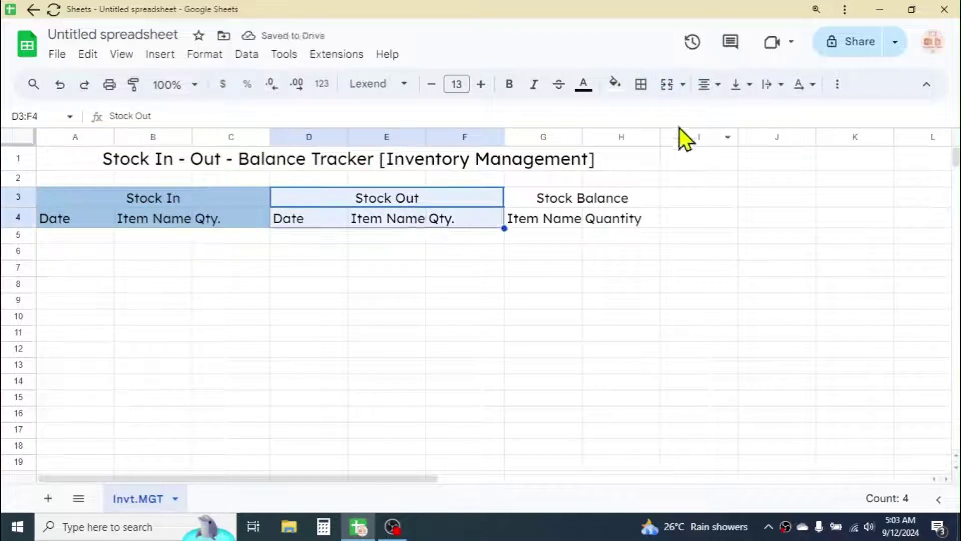
pyautogui.click(618, 88)
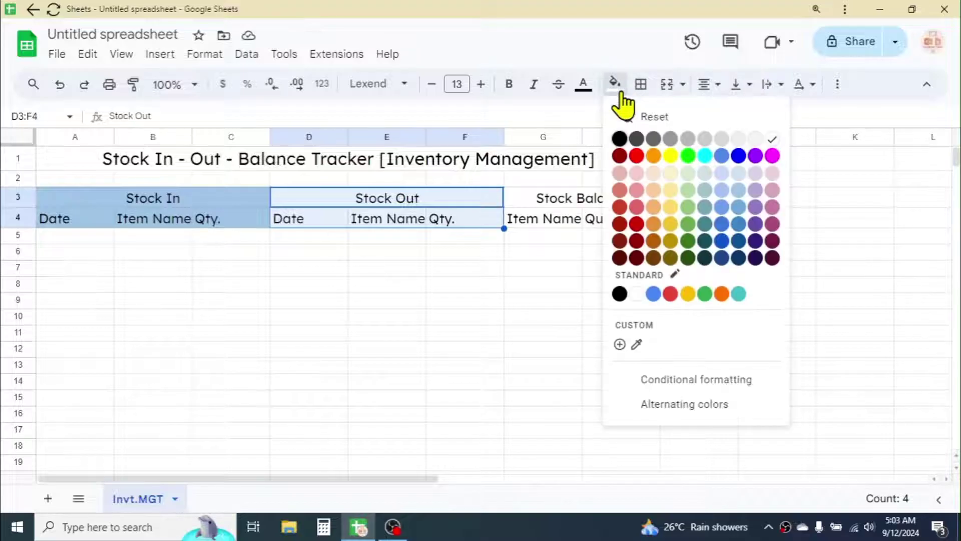
pyautogui.click(636, 207)
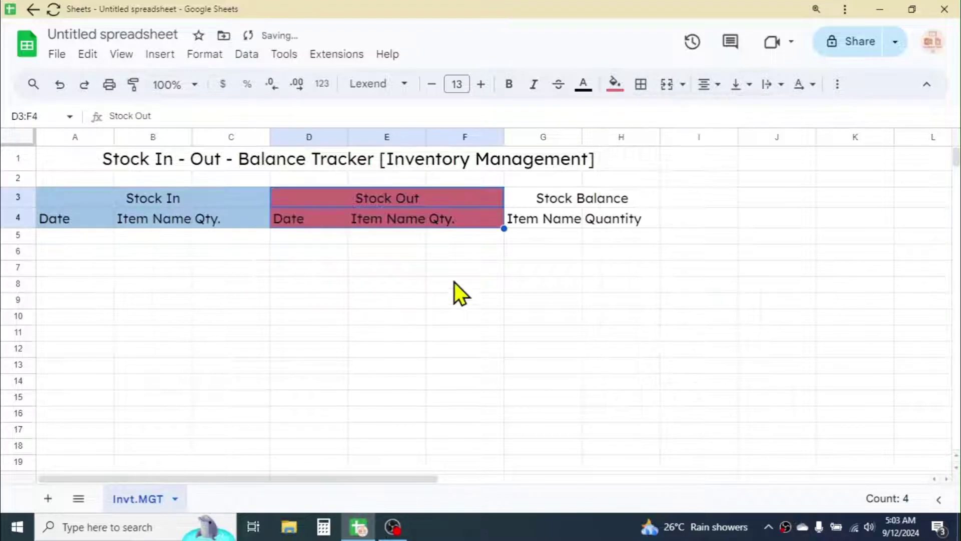
pyautogui.click(497, 281)
pyautogui.moveTo(600, 201); pyautogui.dragTo(599, 212)
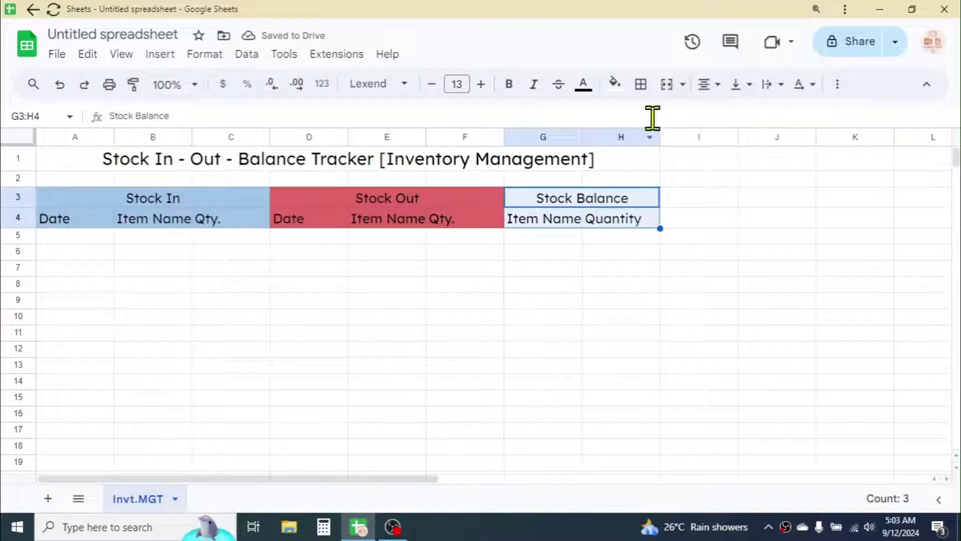
pyautogui.click(614, 84)
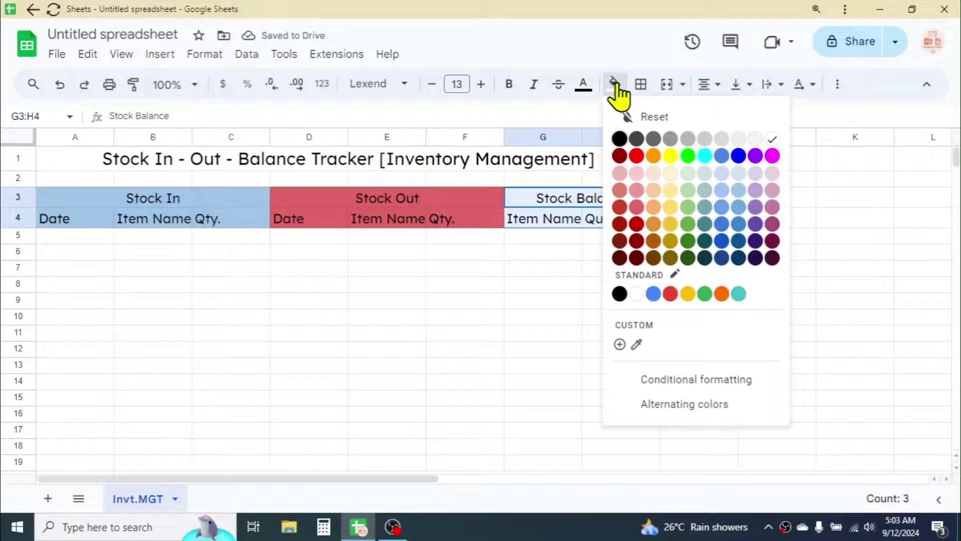
pyautogui.click(689, 209)
pyautogui.click(774, 304)
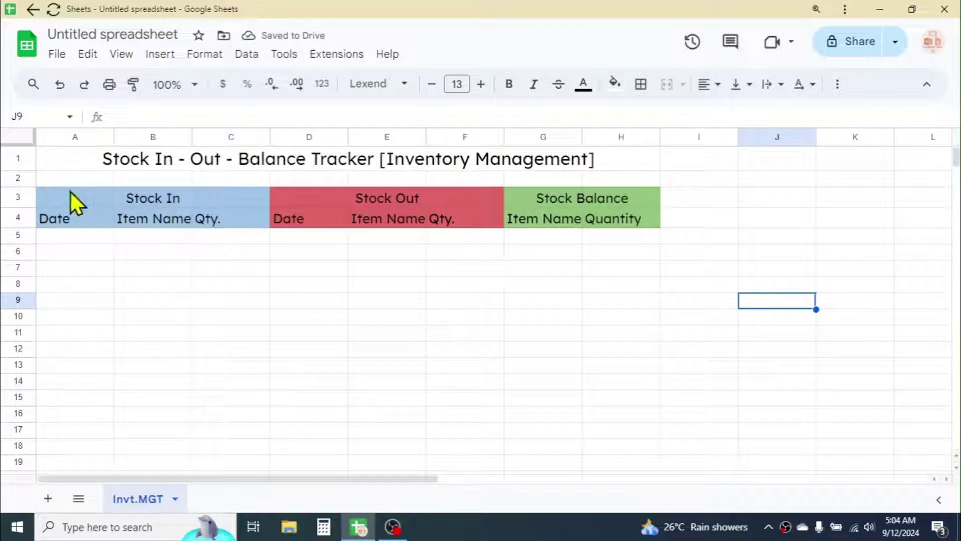
# Step: Apply All borders to the table range A3:H50
pyautogui.moveTo(71, 198); pyautogui.dragTo(617, 229)
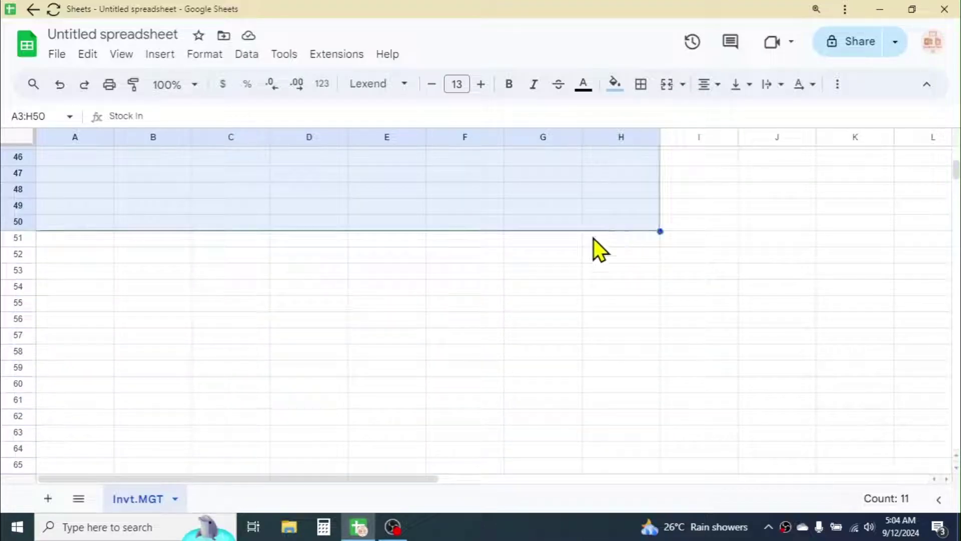
pyautogui.moveTo(956, 172); pyautogui.dragTo(956, 160)
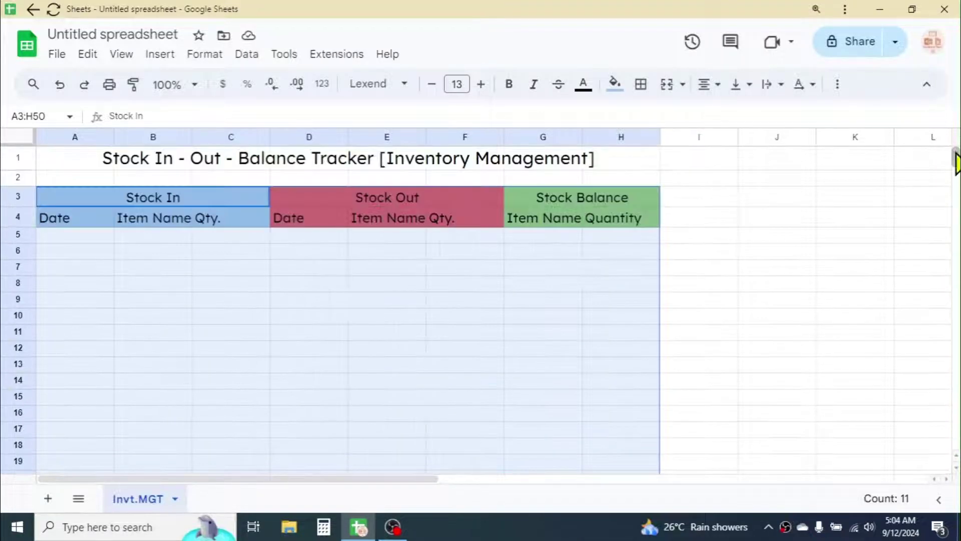
pyautogui.click(643, 85)
pyautogui.click(650, 119)
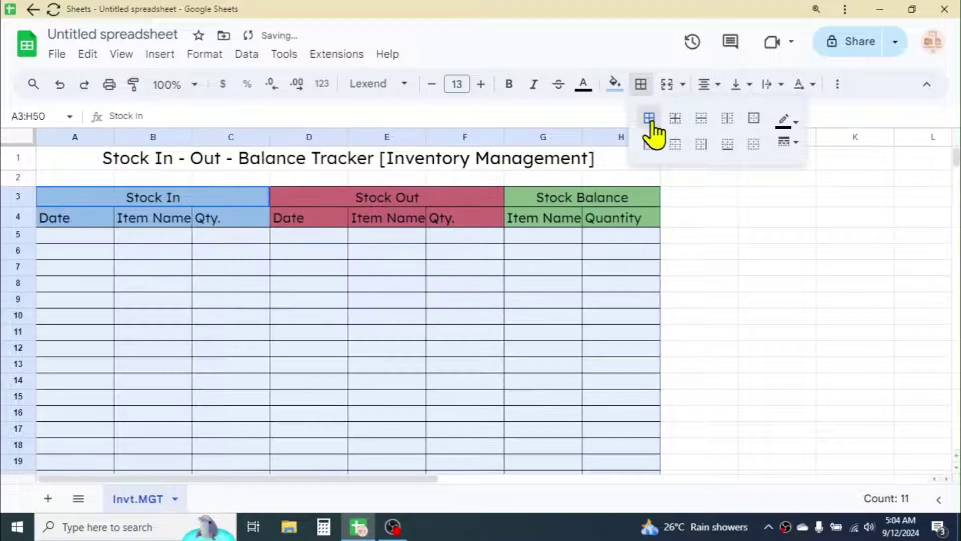
pyautogui.click(465, 316)
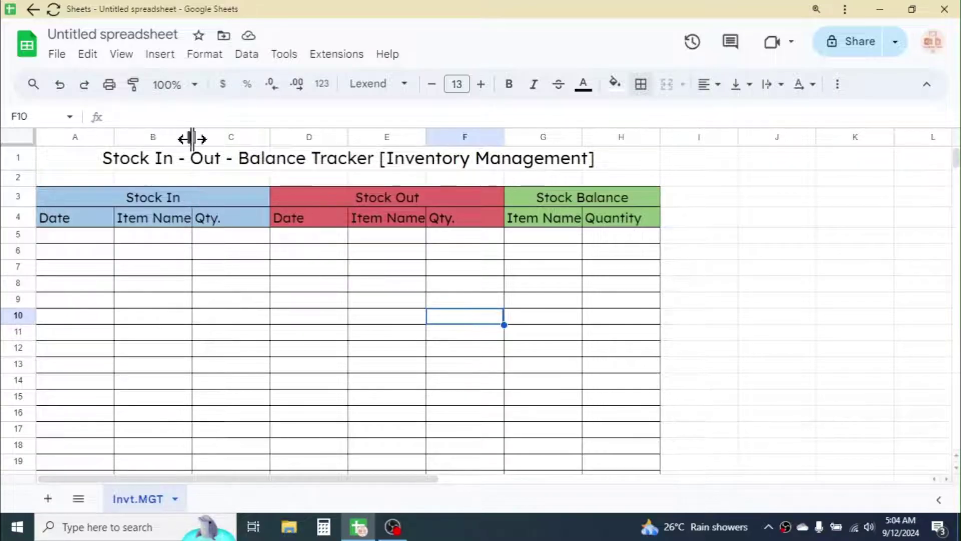
# Step: Widen the Item Name columns B, E and G and narrow the quantity columns C, F and H
pyautogui.moveTo(192, 138); pyautogui.dragTo(231, 138)
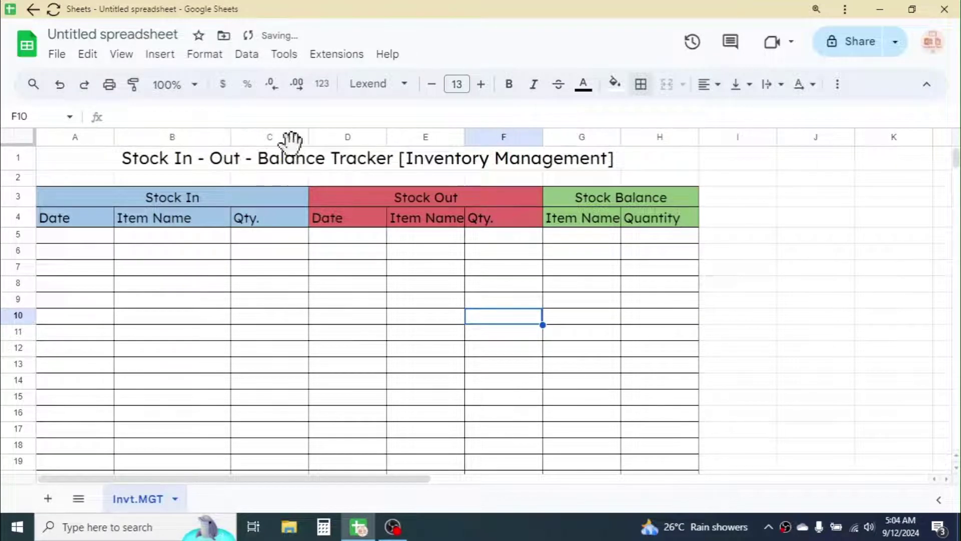
pyautogui.moveTo(309, 134); pyautogui.dragTo(292, 135)
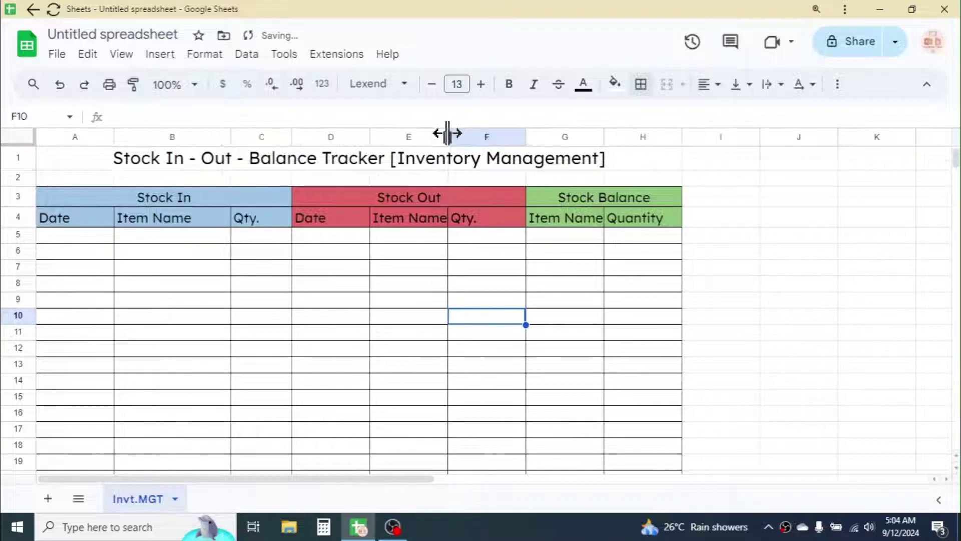
pyautogui.moveTo(447, 133); pyautogui.dragTo(481, 133)
pyautogui.moveTo(559, 134); pyautogui.dragTo(551, 134)
pyautogui.moveTo(629, 135); pyautogui.dragTo(659, 134)
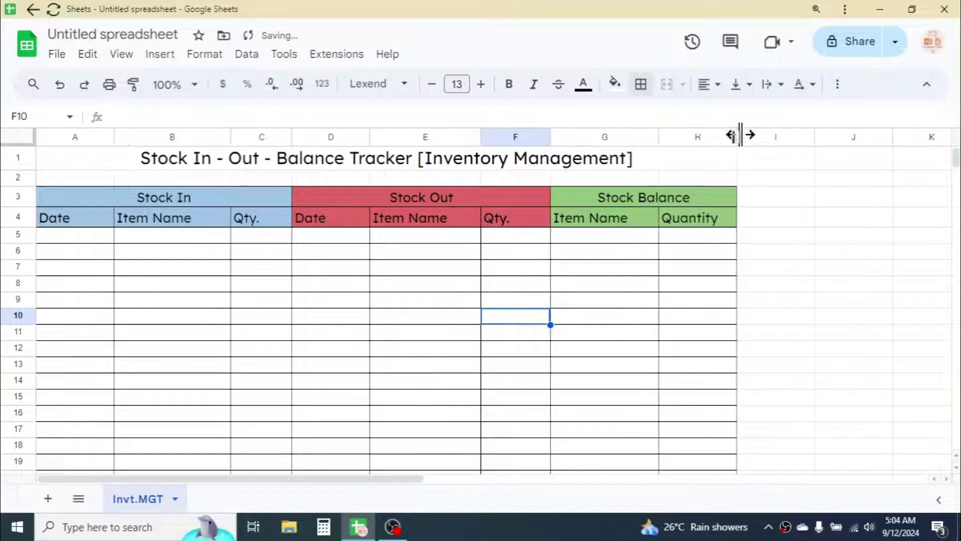
pyautogui.moveTo(740, 134); pyautogui.dragTo(725, 134)
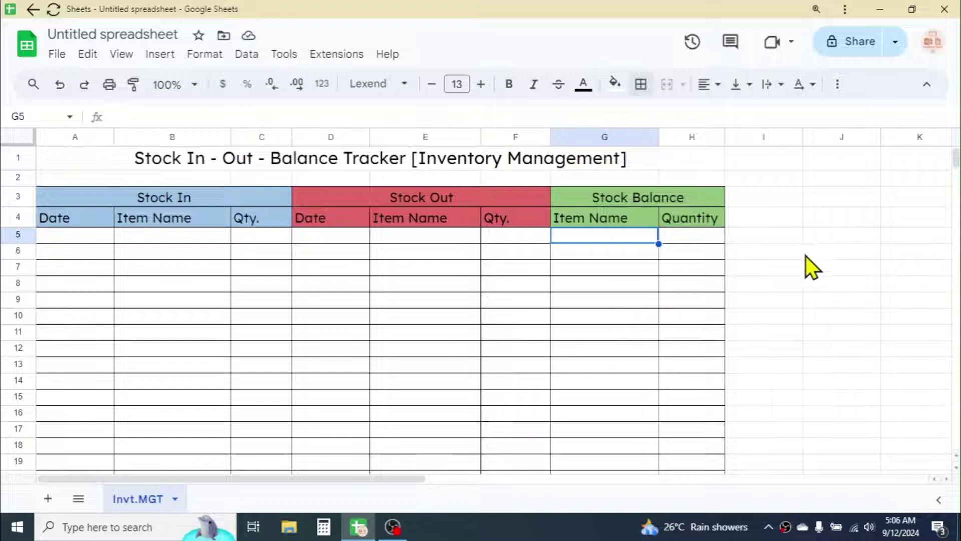
# Step: List Television, Heater, Refrigerator, Washing Machine, Fan and Heater in G5:G10, widening column G
pyautogui.write('Television')
pyautogui.press('Return')
pyautogui.write('Heater')
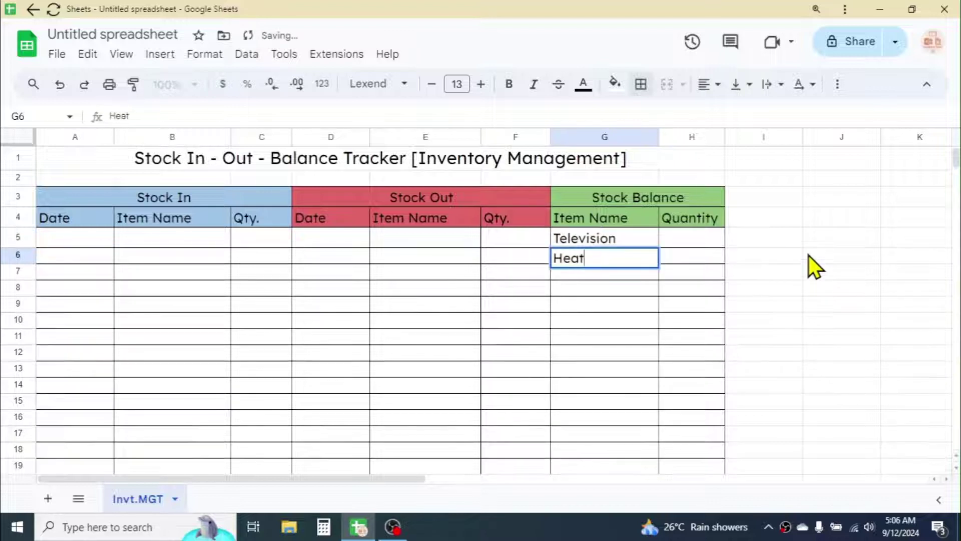
pyautogui.press('Return')
pyautogui.write('Refrigerator')
pyautogui.press('Return')
pyautogui.write('W')
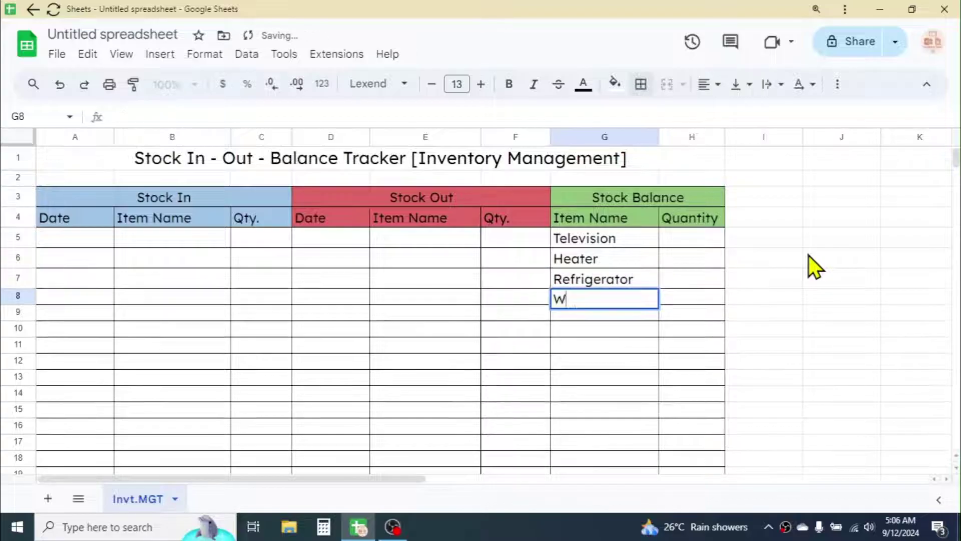
pyautogui.write('ashing Machine')
pyautogui.press('Return')
pyautogui.write('Fan')
pyautogui.press('Return')
pyautogui.write('Heater')
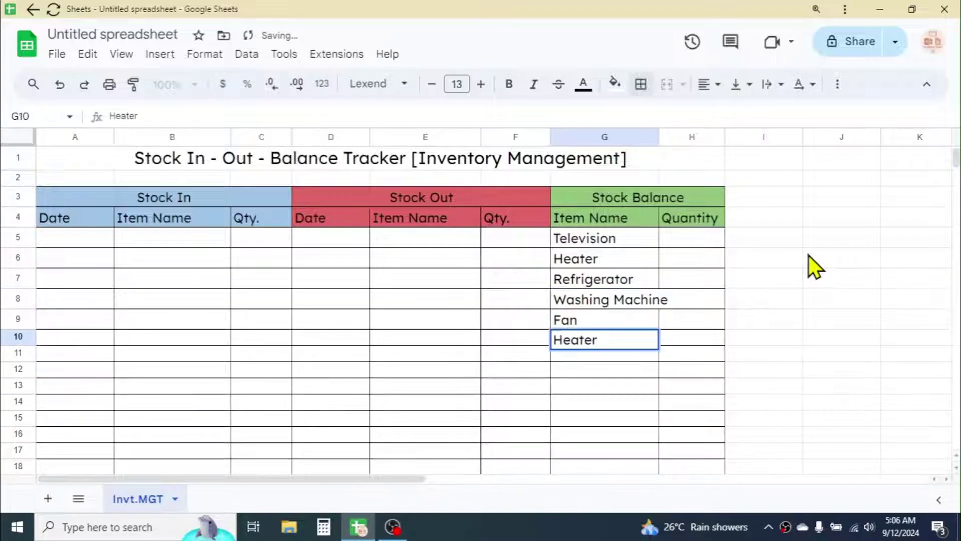
pyautogui.press('Return')
pyautogui.moveTo(658, 137); pyautogui.dragTo(679, 137)
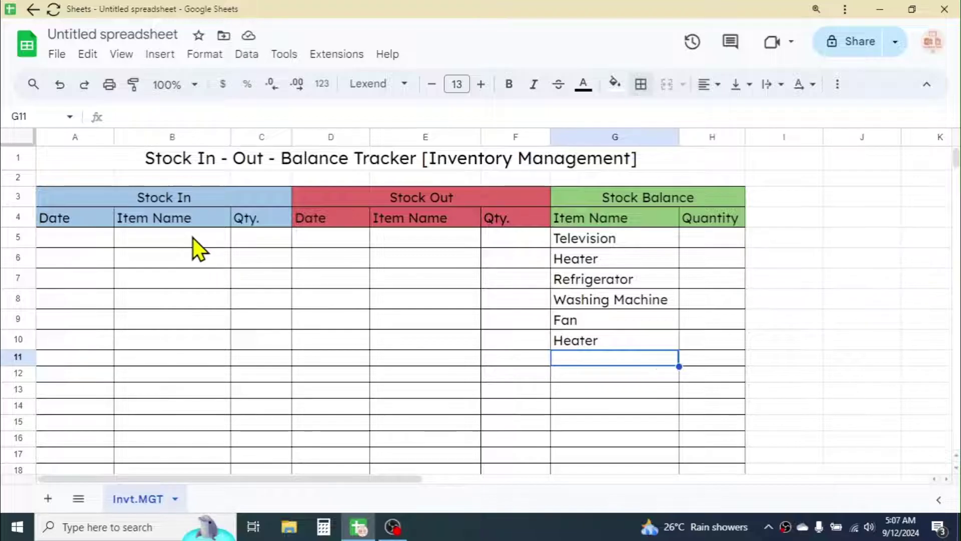
# Step: Select the Stock In Item Name range B5:B50
pyautogui.moveTo(193, 238); pyautogui.dragTo(196, 371)
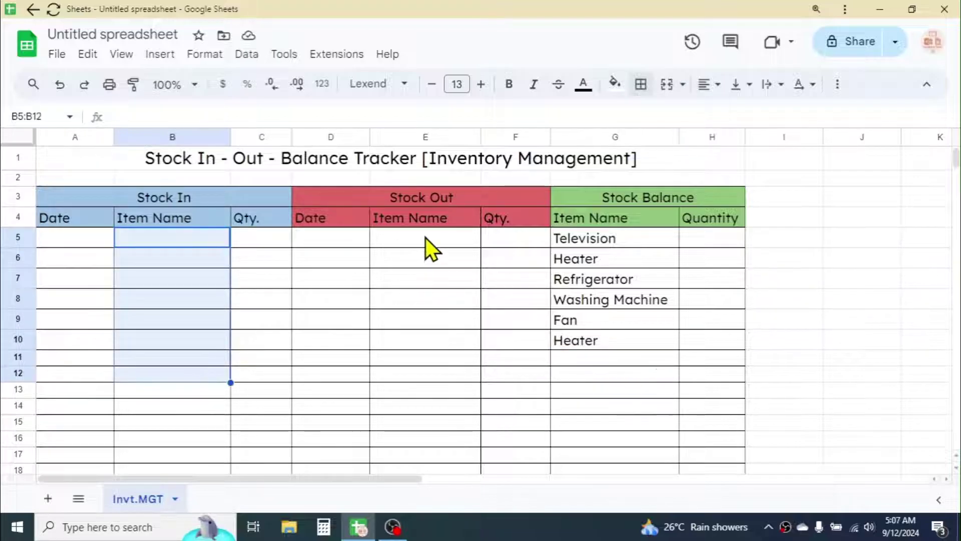
pyautogui.moveTo(425, 237); pyautogui.dragTo(416, 378)
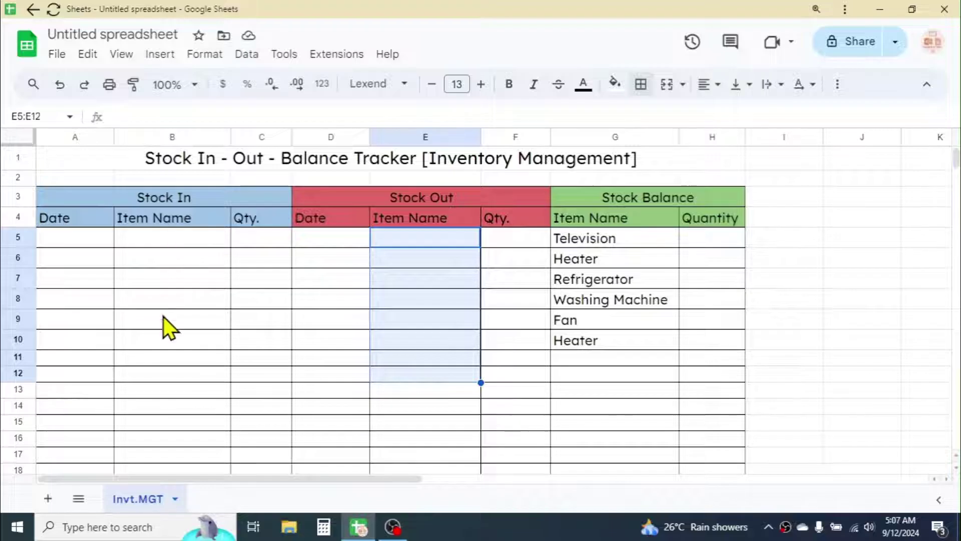
pyautogui.moveTo(183, 239); pyautogui.dragTo(184, 324)
pyautogui.moveTo(956, 168); pyautogui.dragTo(956, 161)
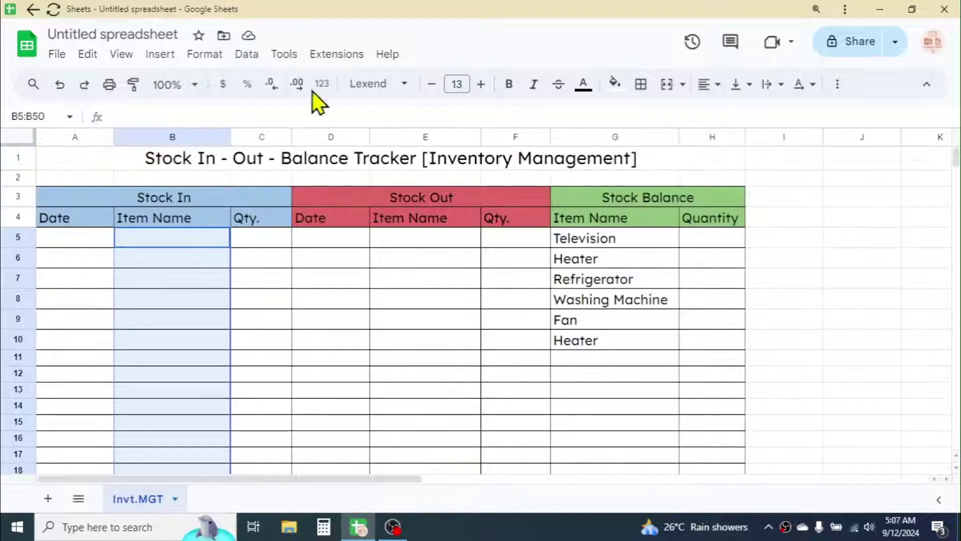
# Step: Add a dropdown-from-range rule to B5:B50 sourced from the Stock Balance items G5:G24
pyautogui.click(246, 55)
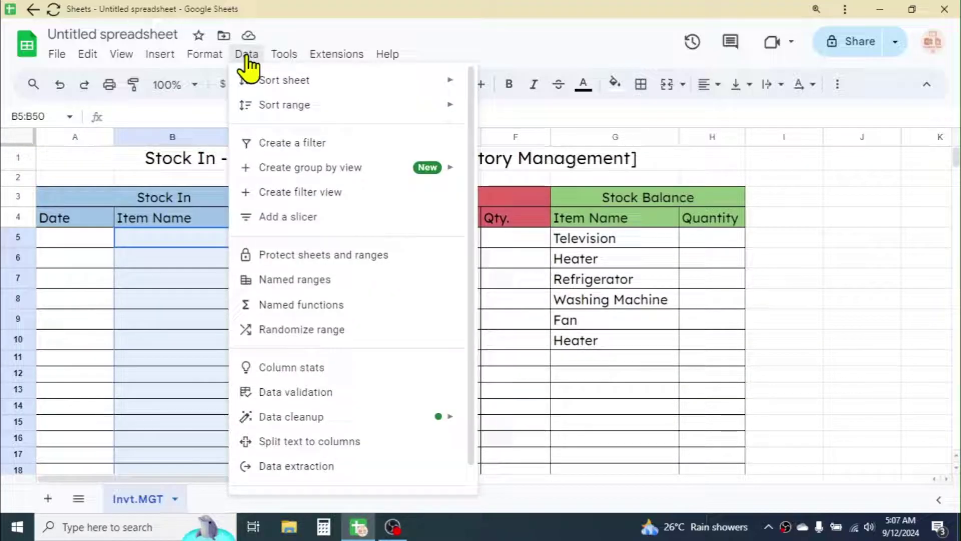
pyautogui.click(310, 393)
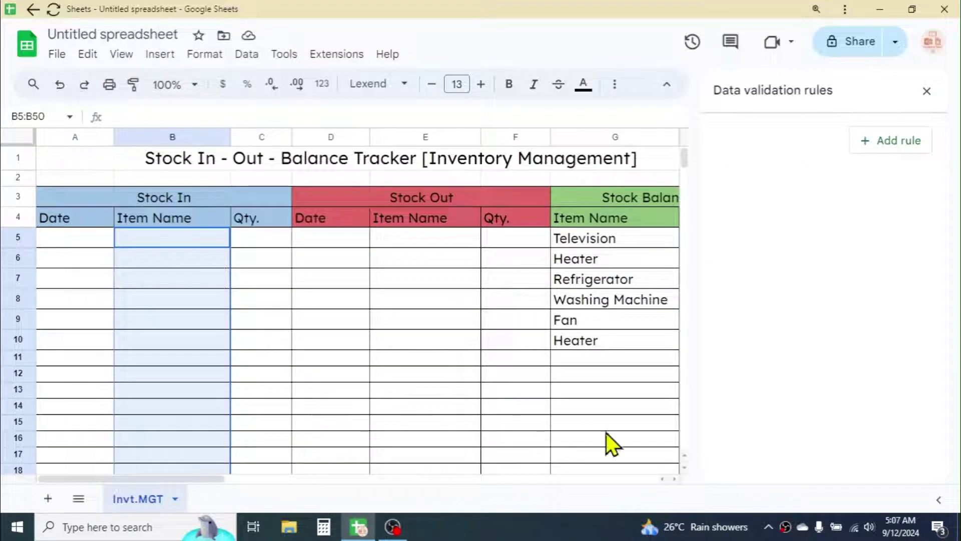
pyautogui.click(904, 147)
pyautogui.click(908, 224)
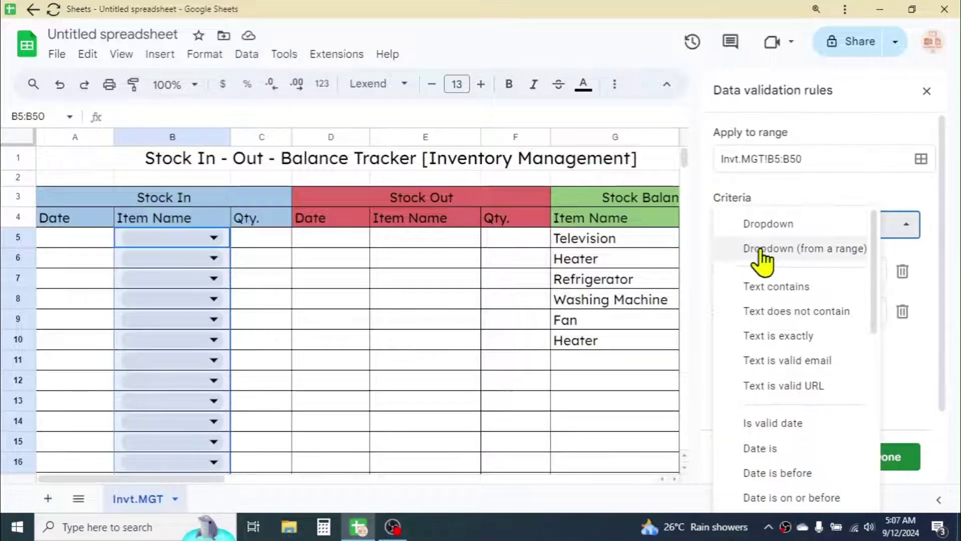
pyautogui.click(810, 249)
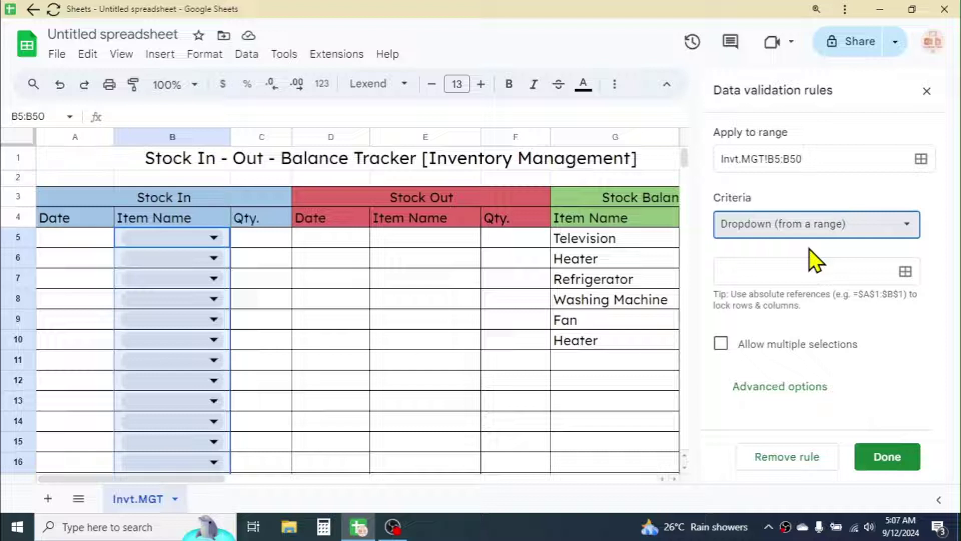
pyautogui.click(748, 270)
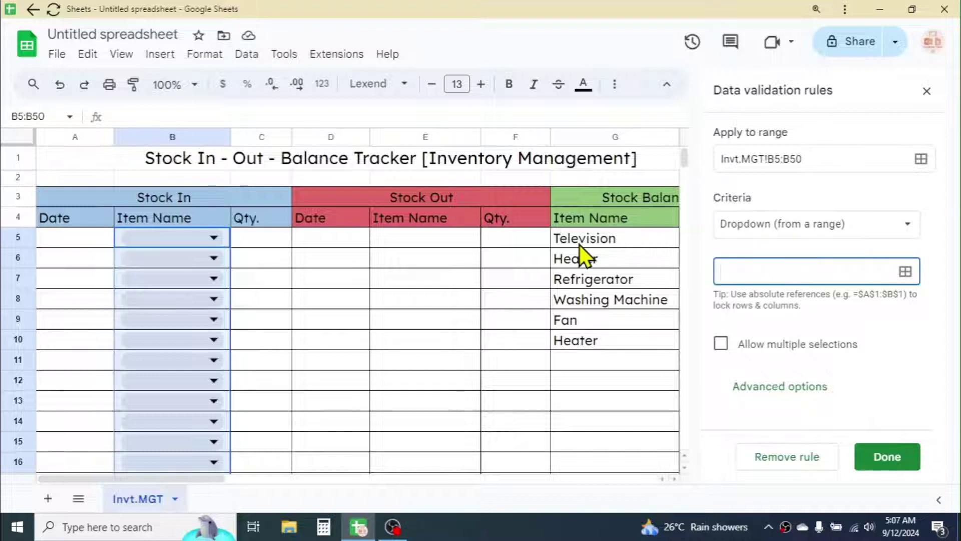
pyautogui.moveTo(595, 237); pyautogui.dragTo(653, 419)
pyautogui.click(572, 321)
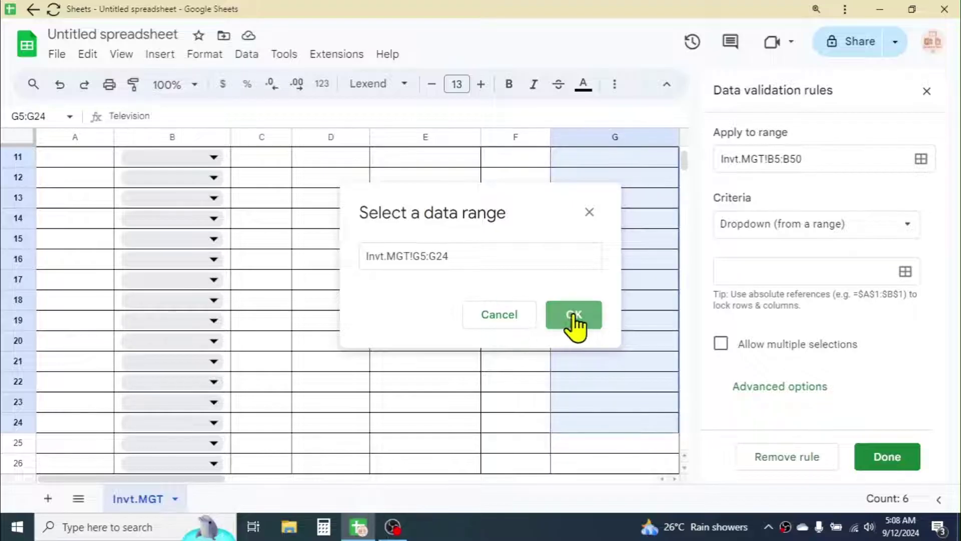
pyautogui.click(892, 461)
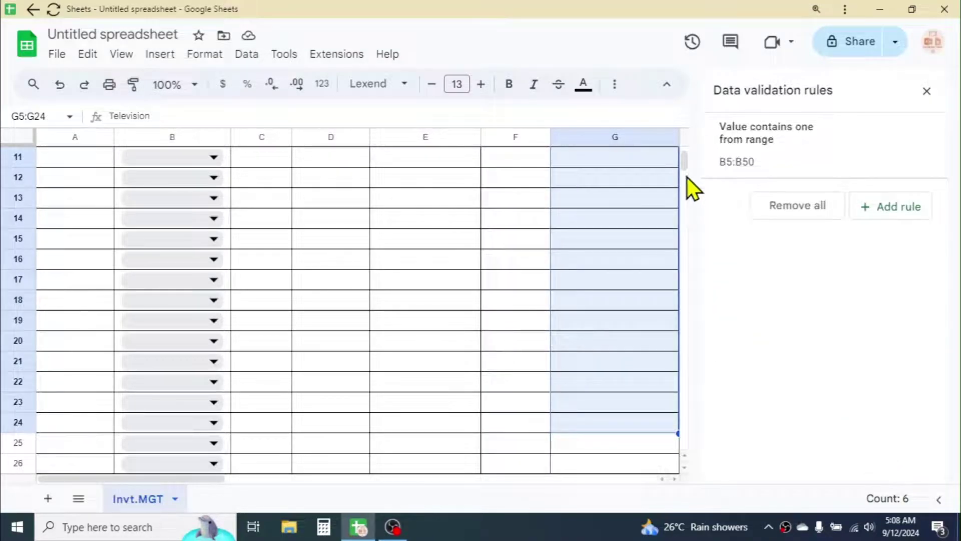
pyautogui.moveTo(686, 163); pyautogui.dragTo(687, 145)
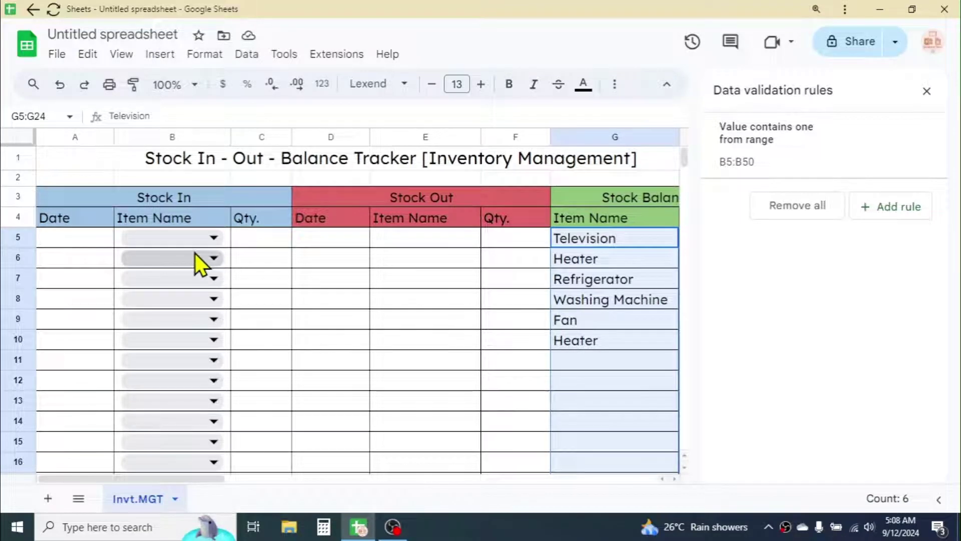
# Step: Close the rules panel and copy B5 with its item dropdown
pyautogui.click(926, 91)
pyautogui.hotkey('ctrl', 'c')
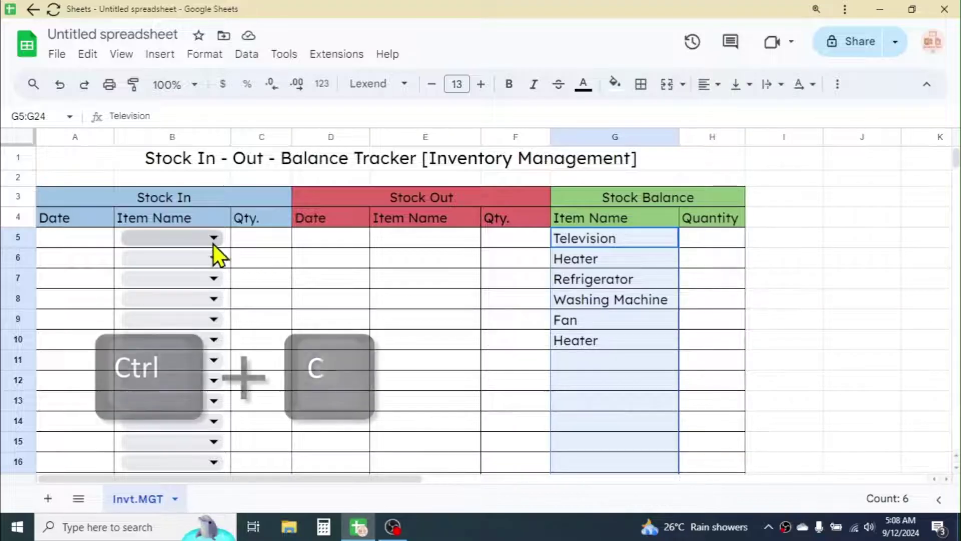
pyautogui.click(214, 239)
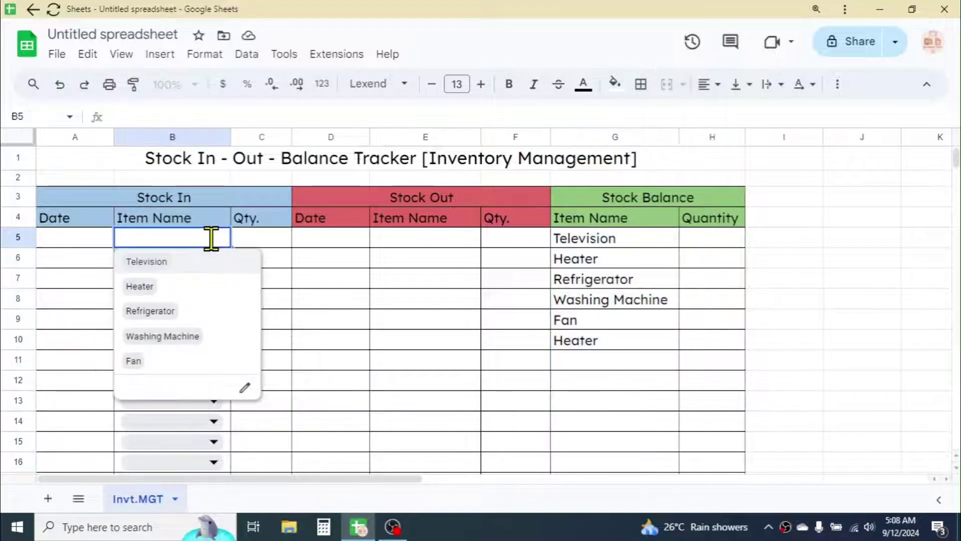
pyautogui.click(117, 237)
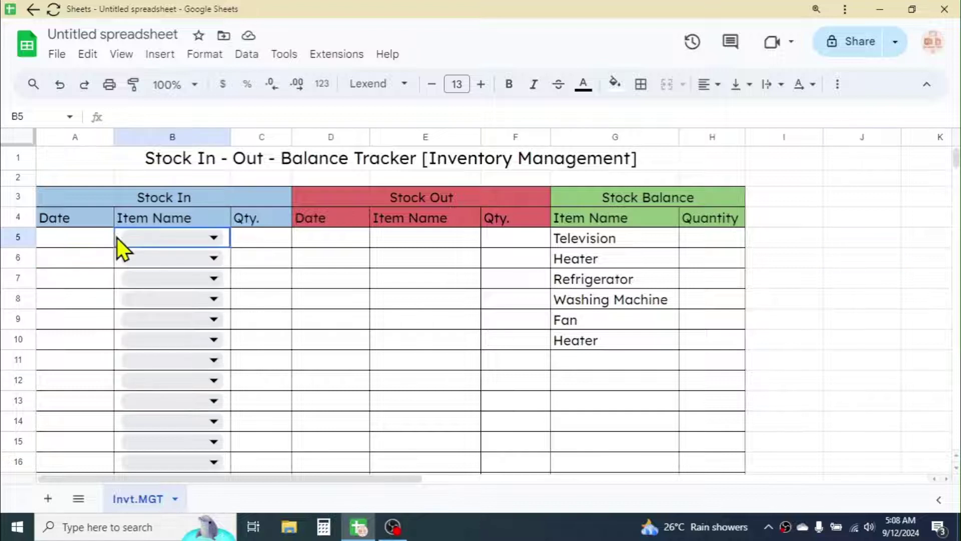
pyautogui.hotkey('ctrl', 'c')
# Step: Paste only the data validation into E5:E50 and check its item list
pyautogui.moveTo(440, 242); pyautogui.dragTo(434, 502)
pyautogui.moveTo(434, 510); pyautogui.dragTo(422, 309)
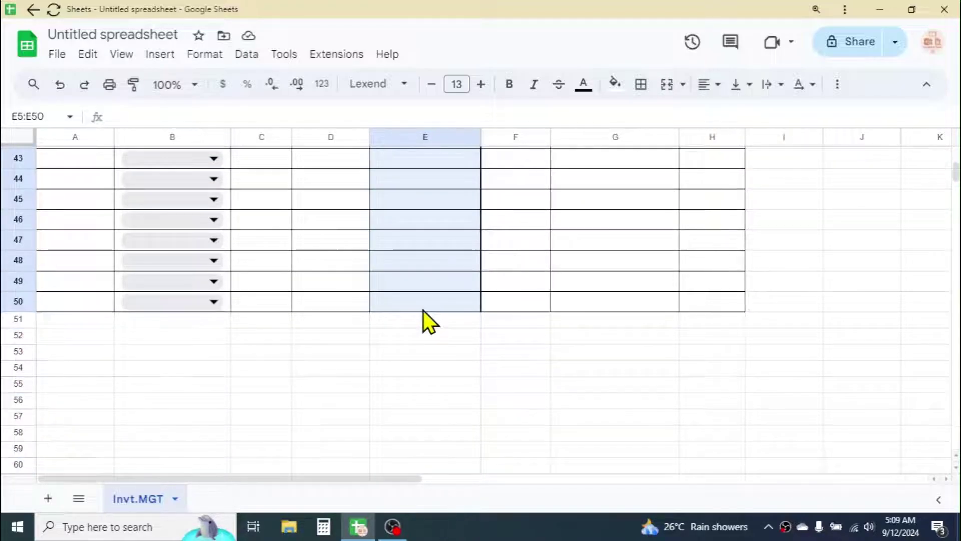
pyautogui.rightClick(410, 214)
pyautogui.moveTo(499, 171)
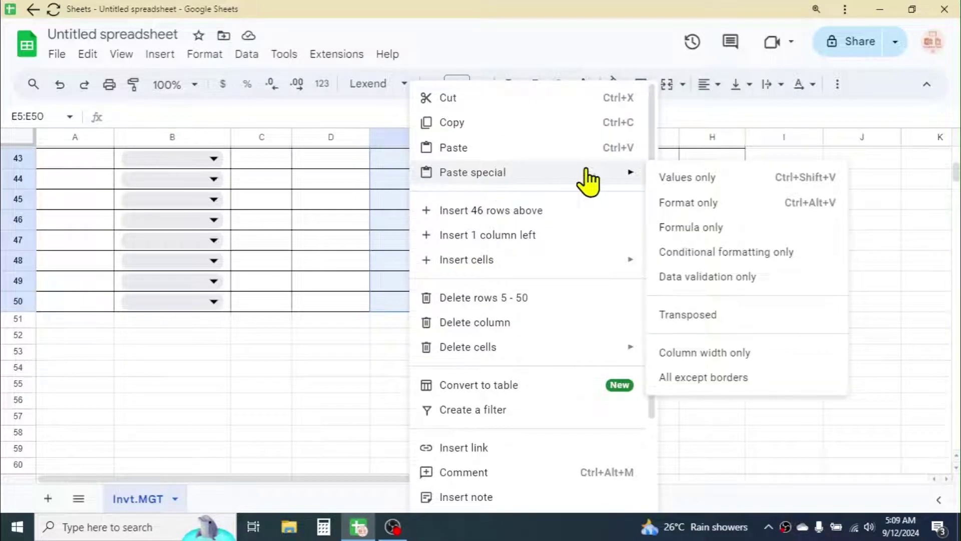
pyautogui.click(715, 276)
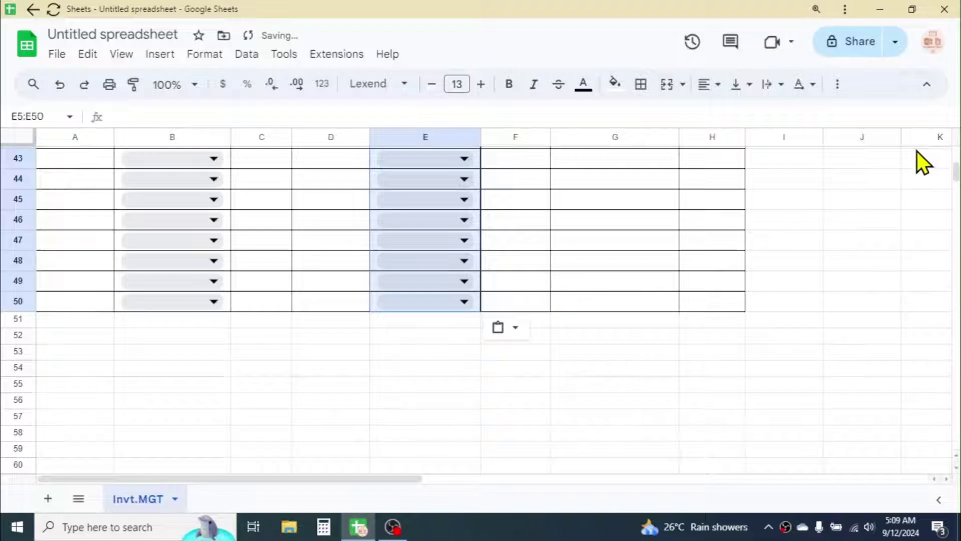
pyautogui.moveTo(956, 171); pyautogui.dragTo(956, 159)
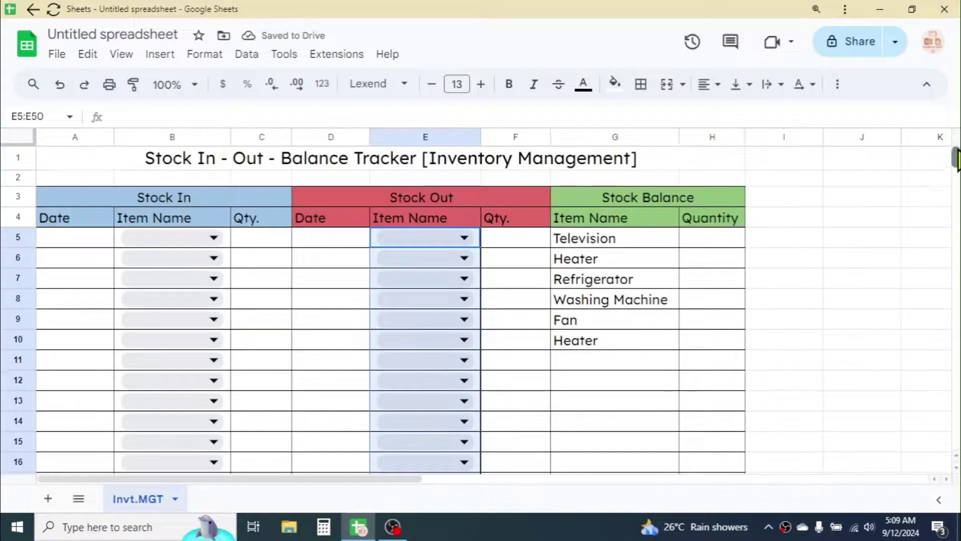
pyautogui.click(439, 298)
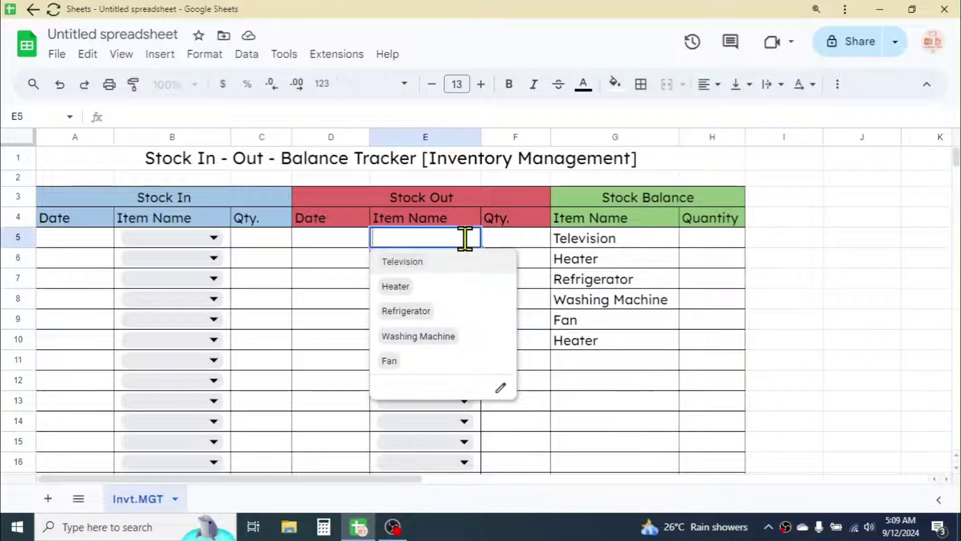
pyautogui.click(900, 279)
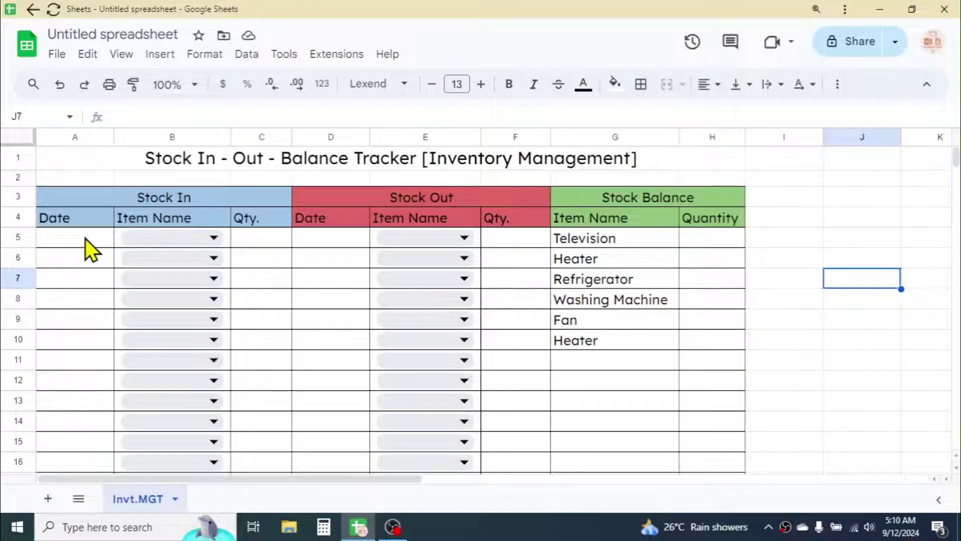
# Step: Add an 'Is valid date' validation rule to the Stock In Date cells A5:A50
pyautogui.moveTo(86, 239); pyautogui.dragTo(76, 364)
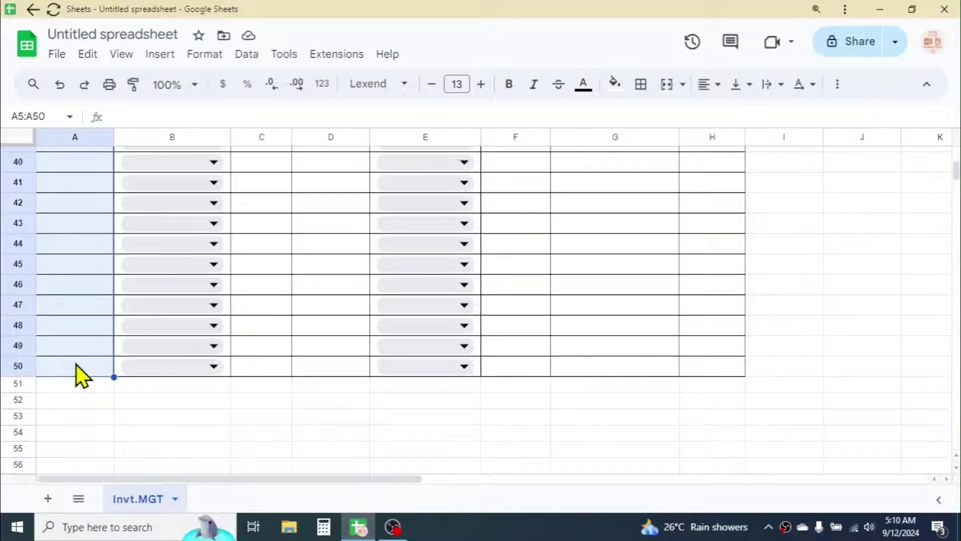
pyautogui.click(248, 55)
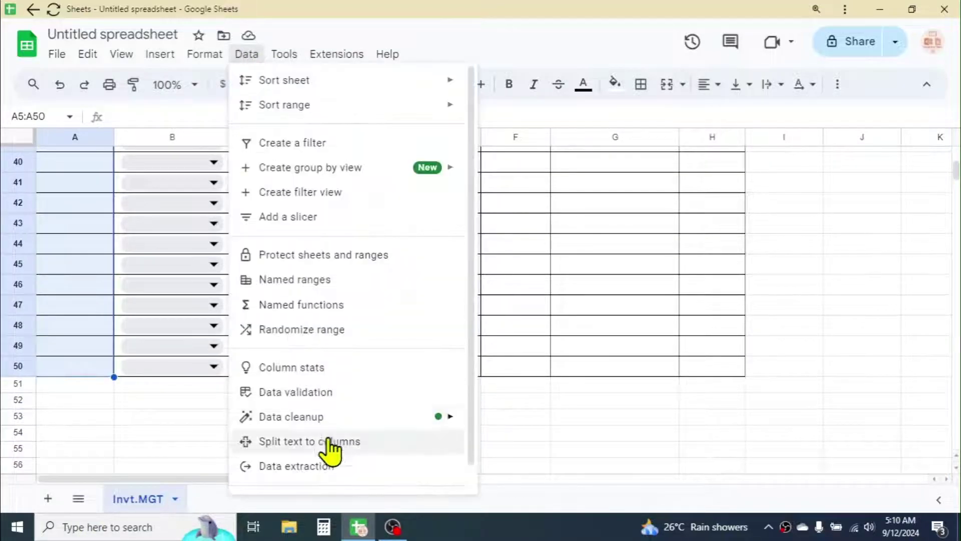
pyautogui.click(296, 396)
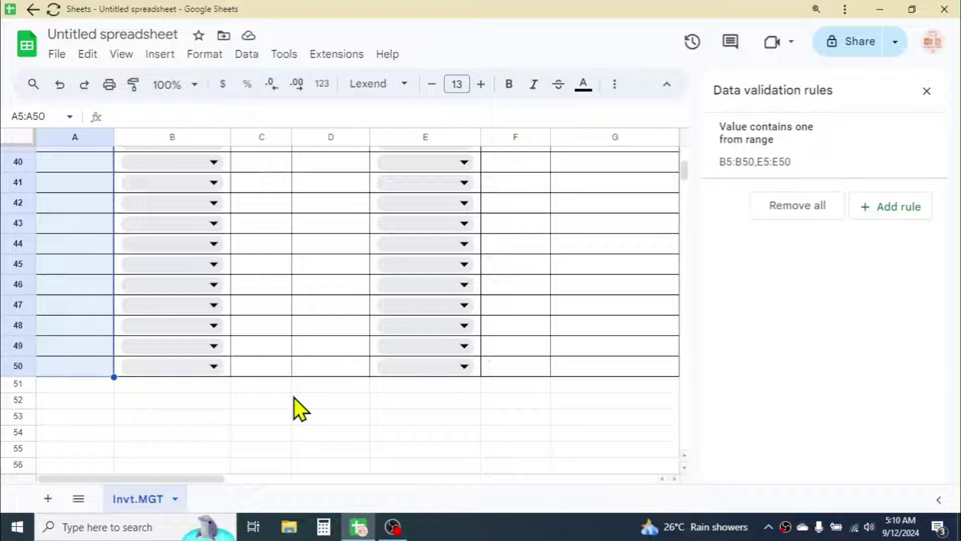
pyautogui.click(894, 213)
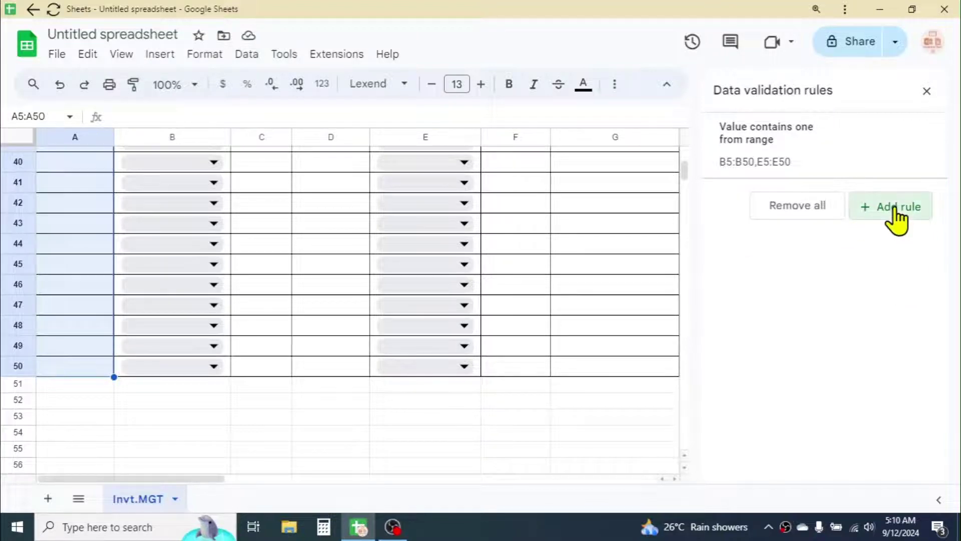
pyautogui.click(908, 227)
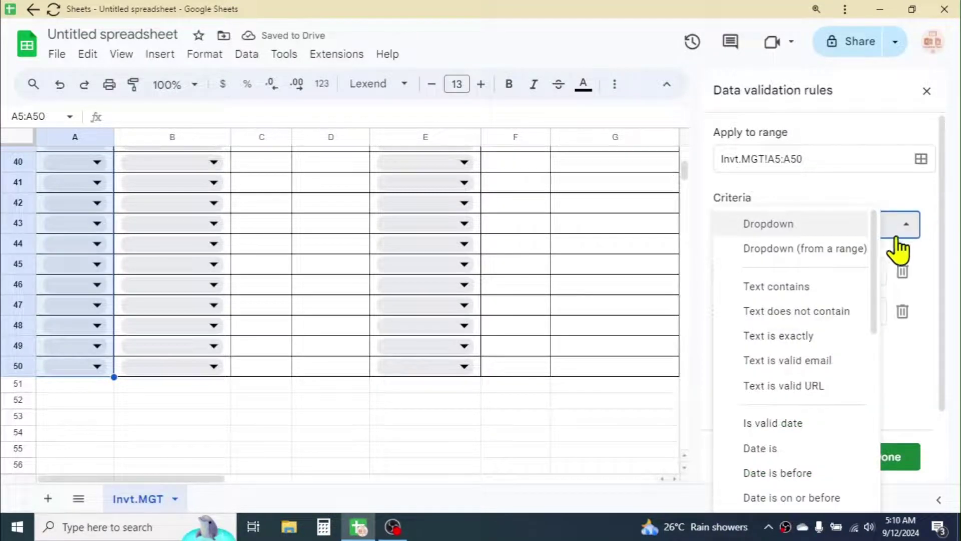
pyautogui.scroll(-1, 873, 273)
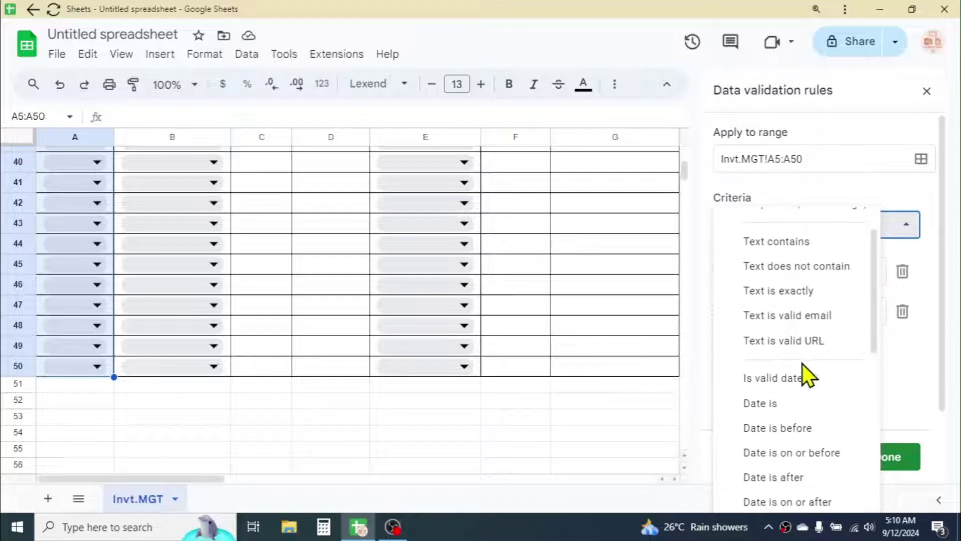
pyautogui.click(772, 380)
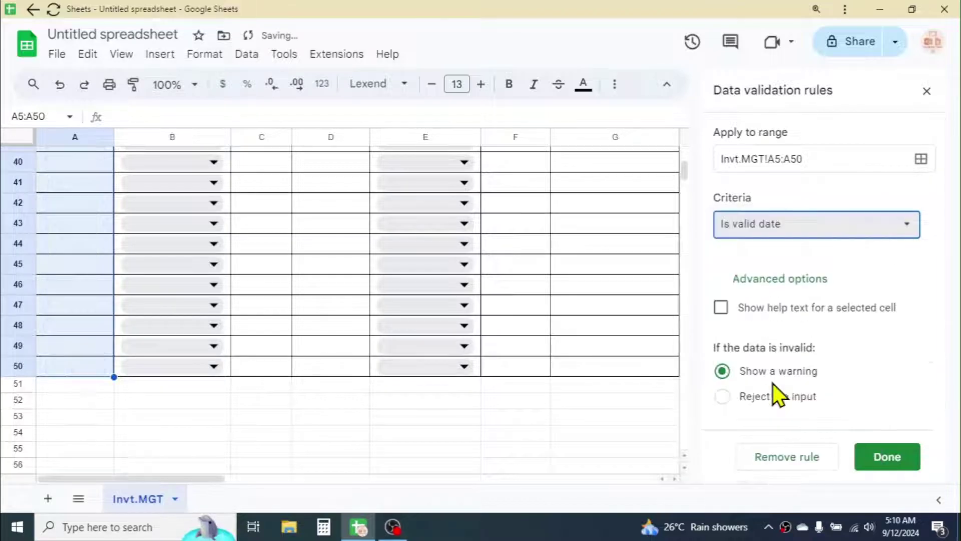
pyautogui.click(894, 458)
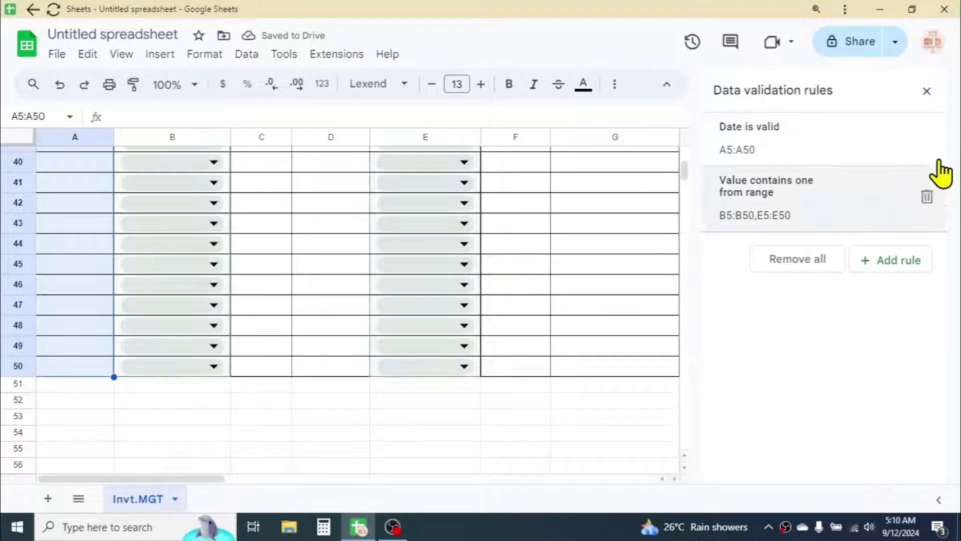
pyautogui.click(927, 91)
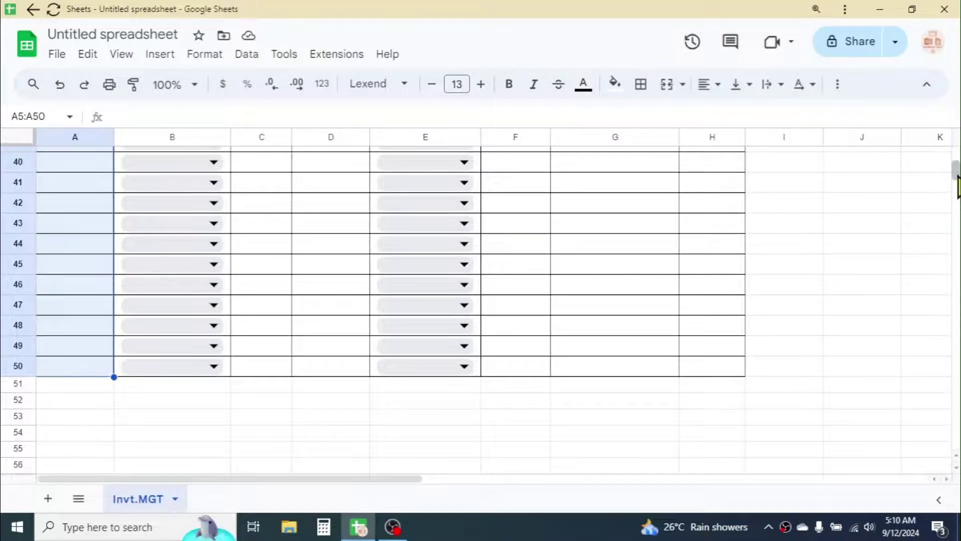
pyautogui.moveTo(955, 173); pyautogui.dragTo(862, 144)
# Step: Check A5's date picker, then copy cell A5 with its date validation rule
pyautogui.click(82, 239)
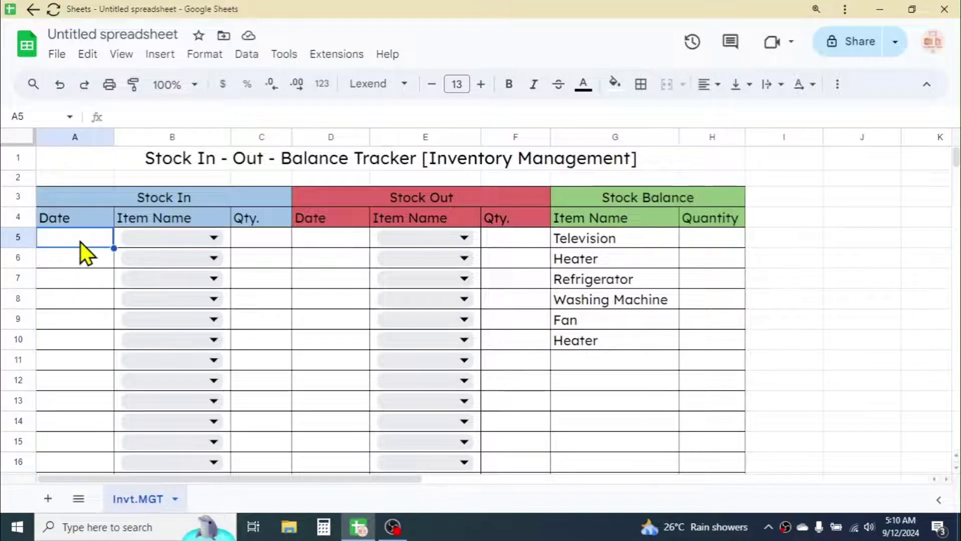
pyautogui.doubleClick(80, 241)
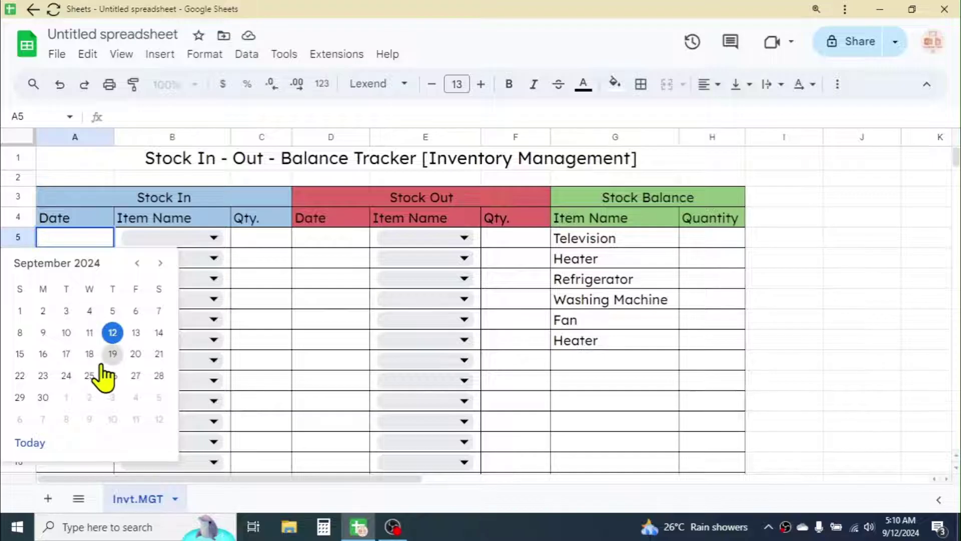
pyautogui.click(319, 273)
pyautogui.click(71, 239)
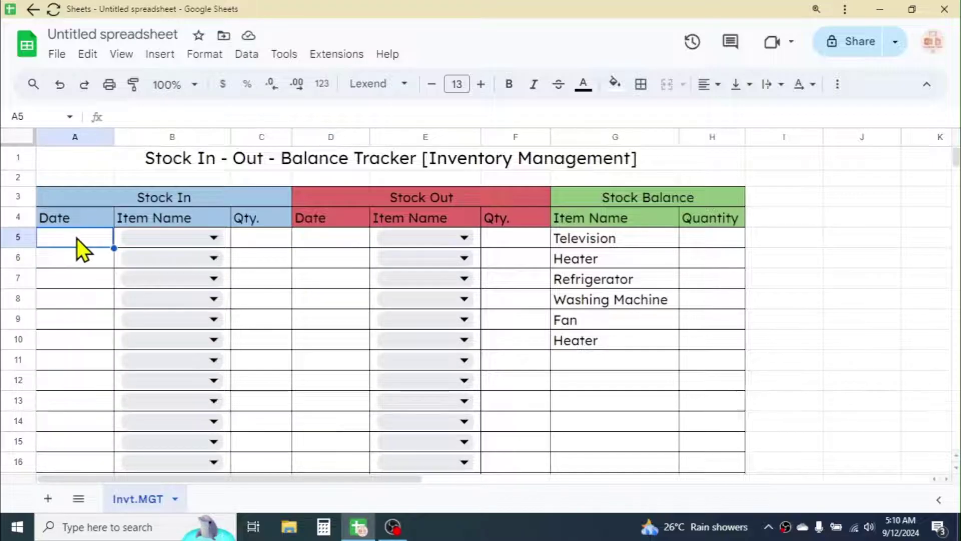
pyautogui.hotkey('ctrl', 'c')
# Step: Paste only the data validation into the Stock Out Date cells D5:D50
pyautogui.moveTo(331, 239); pyautogui.dragTo(329, 295)
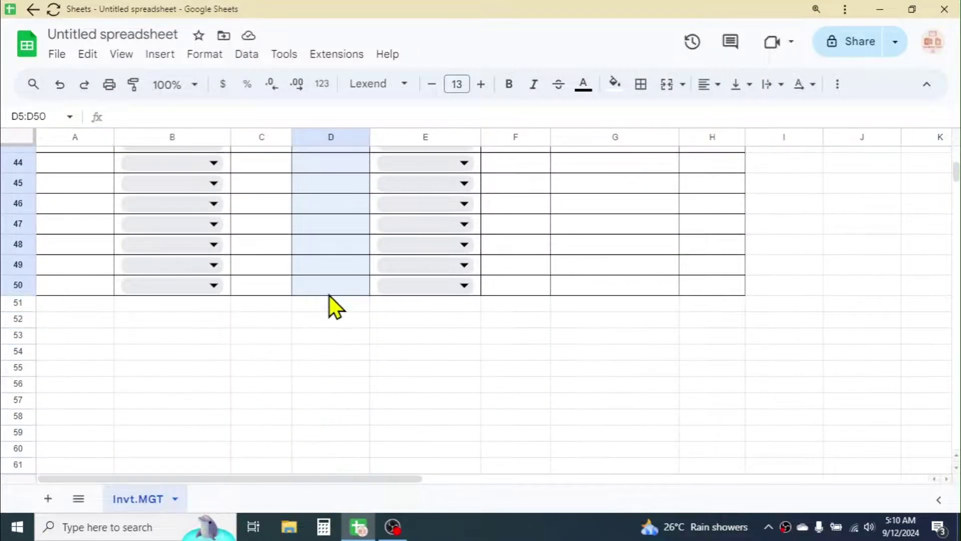
pyautogui.rightClick(314, 214)
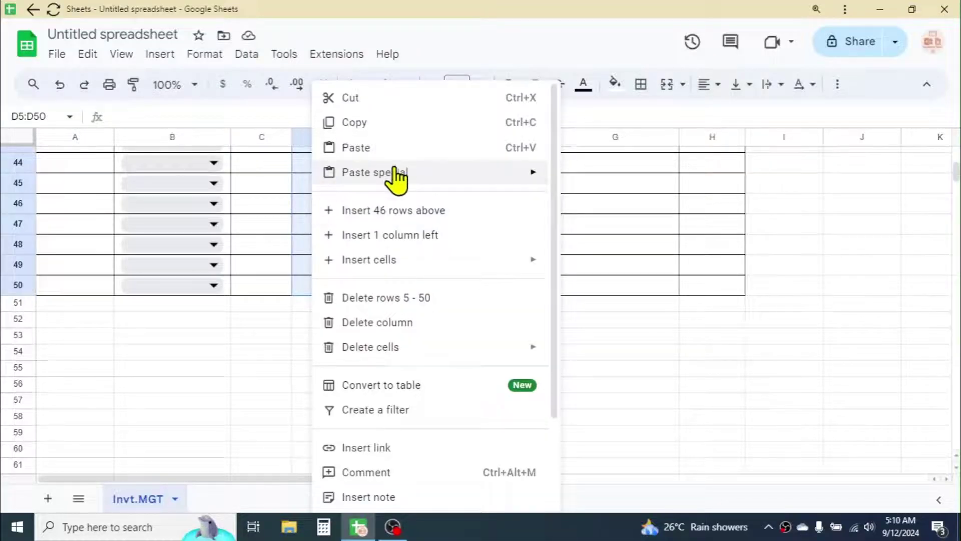
pyautogui.moveTo(476, 174)
pyautogui.click(606, 275)
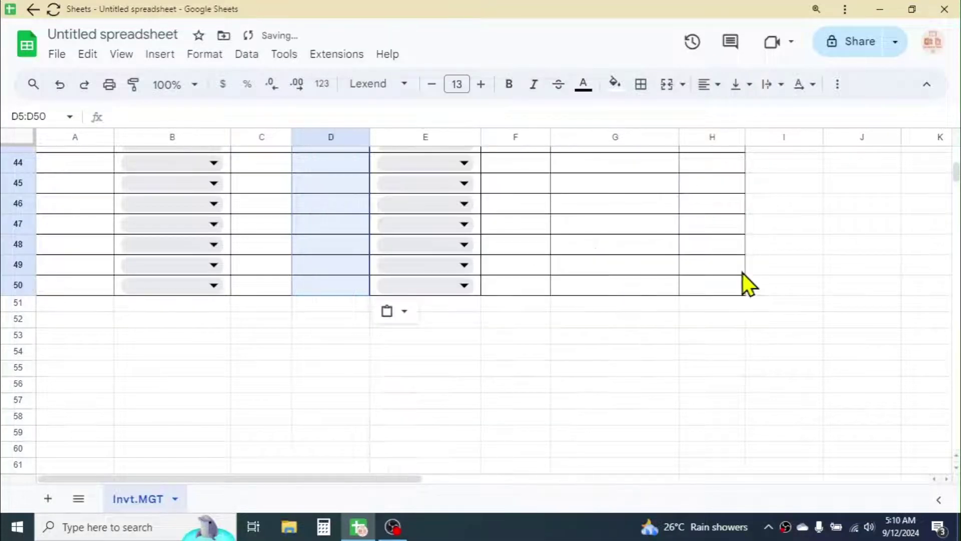
# Step: Test the calendar picker in D5 and close it without entering a date
pyautogui.scroll(10, 956, 204)
pyautogui.click(821, 258)
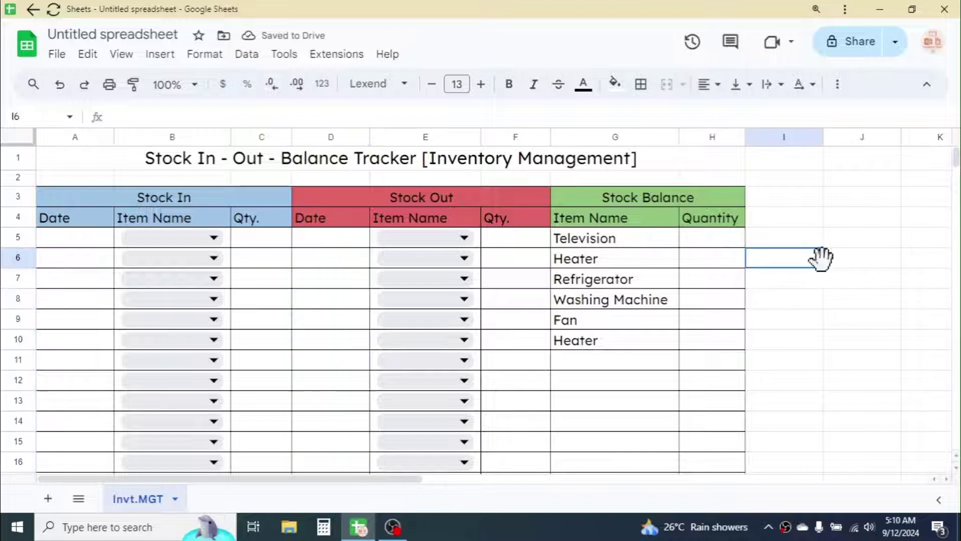
pyautogui.doubleClick(330, 238)
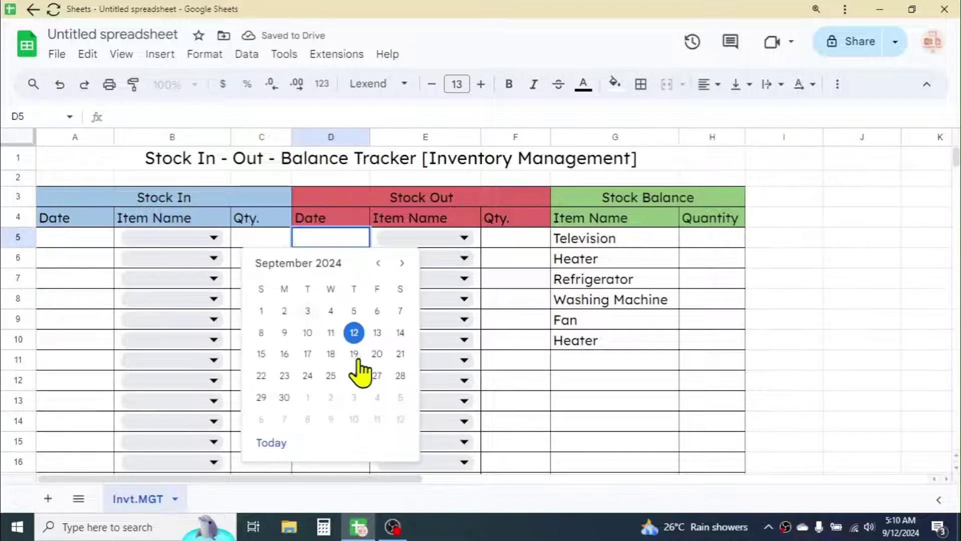
pyautogui.click(846, 265)
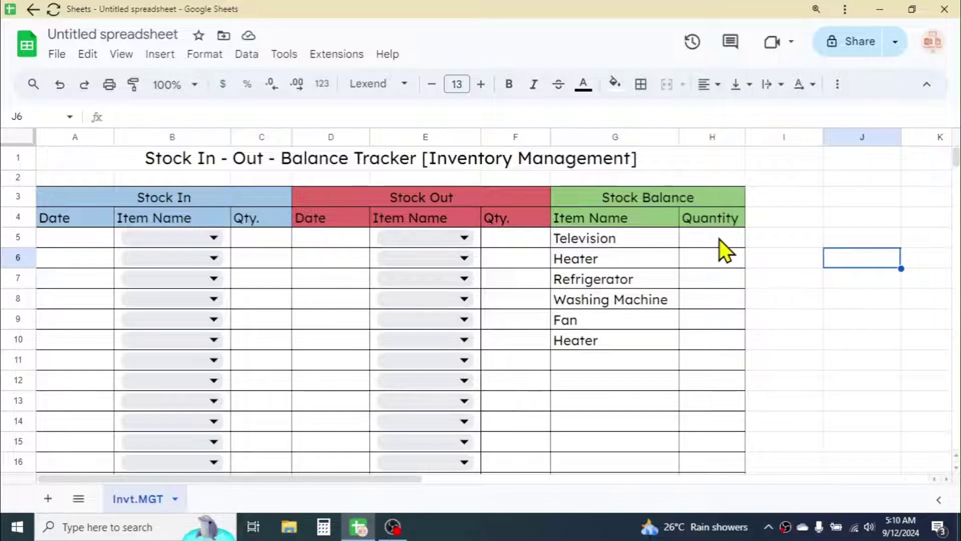
# Step: Enter stock-in rows: 9/11/2024 Refrigerator 12 and 9/12/2024 Television 20
pyautogui.doubleClick(74, 239)
pyautogui.click(111, 329)
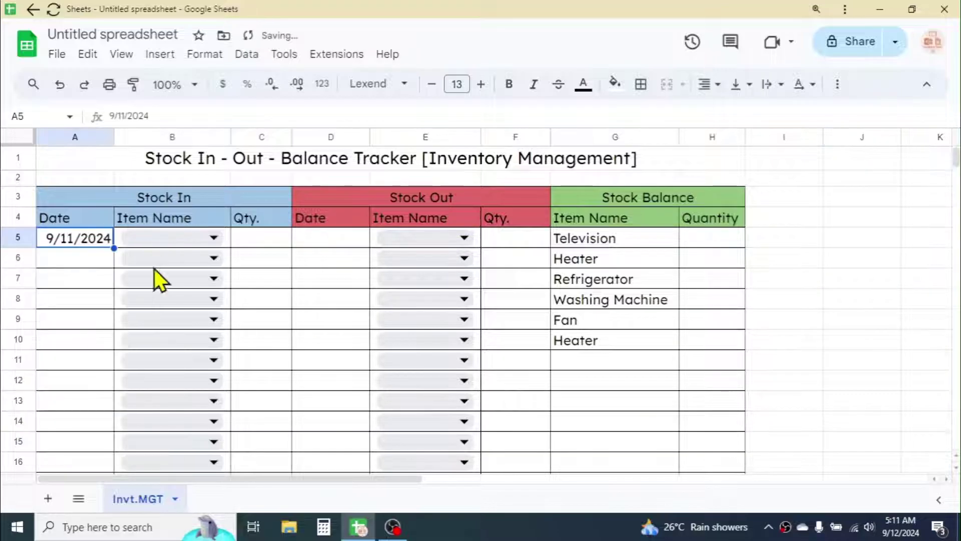
pyautogui.click(214, 238)
pyautogui.click(150, 311)
pyautogui.write('12')
pyautogui.doubleClick(73, 259)
pyautogui.click(123, 351)
pyautogui.click(214, 258)
pyautogui.click(147, 281)
pyautogui.click(260, 259)
pyautogui.write('2024')
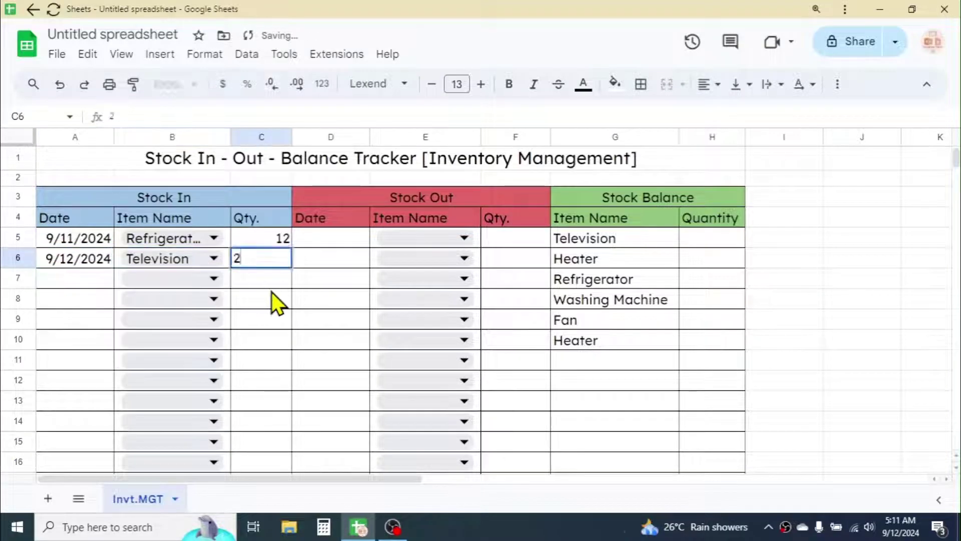
pyautogui.press('Return')
# Step: Enter stock-out rows dated 9/12/2024: Television 3 and Television 5
pyautogui.doubleClick(330, 238)
pyautogui.click(354, 331)
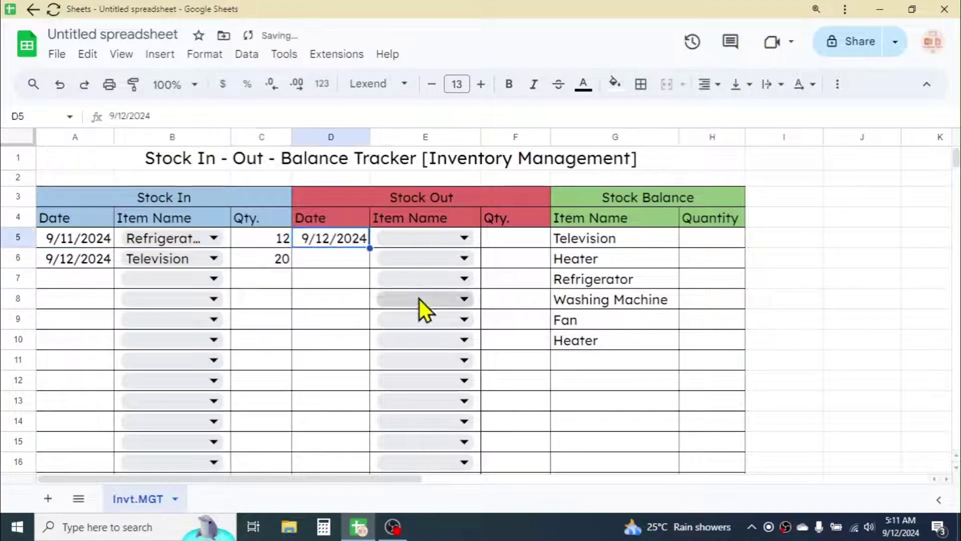
pyautogui.click(465, 238)
pyautogui.click(400, 262)
pyautogui.click(516, 238)
pyautogui.write('3')
pyautogui.doubleClick(330, 258)
pyautogui.click(464, 258)
pyautogui.click(402, 282)
pyautogui.click(520, 256)
pyautogui.write('5')
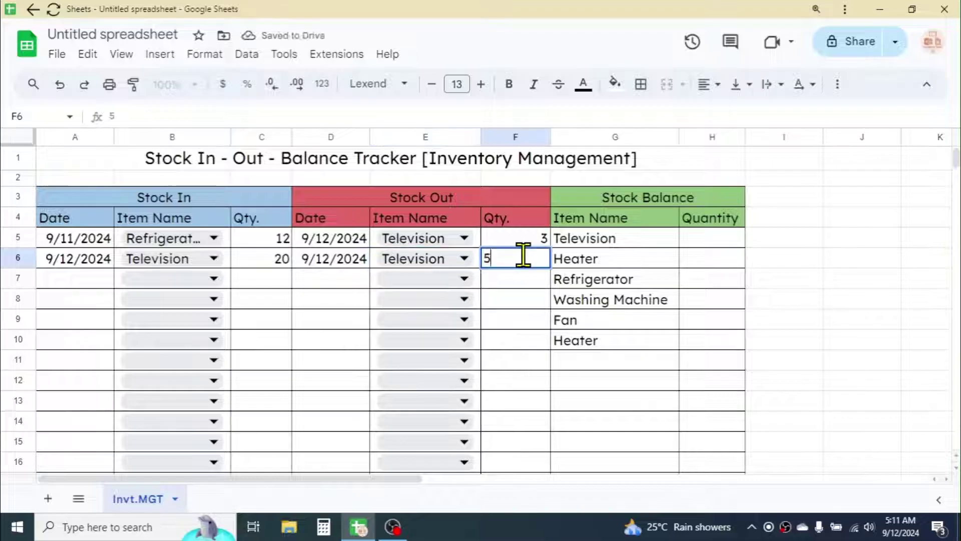
pyautogui.press('Return')
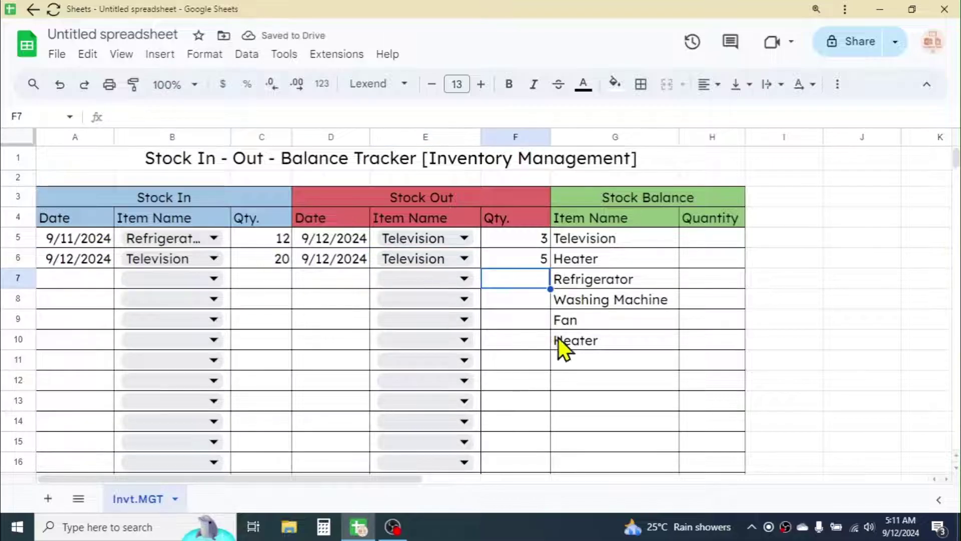
pyautogui.click(714, 238)
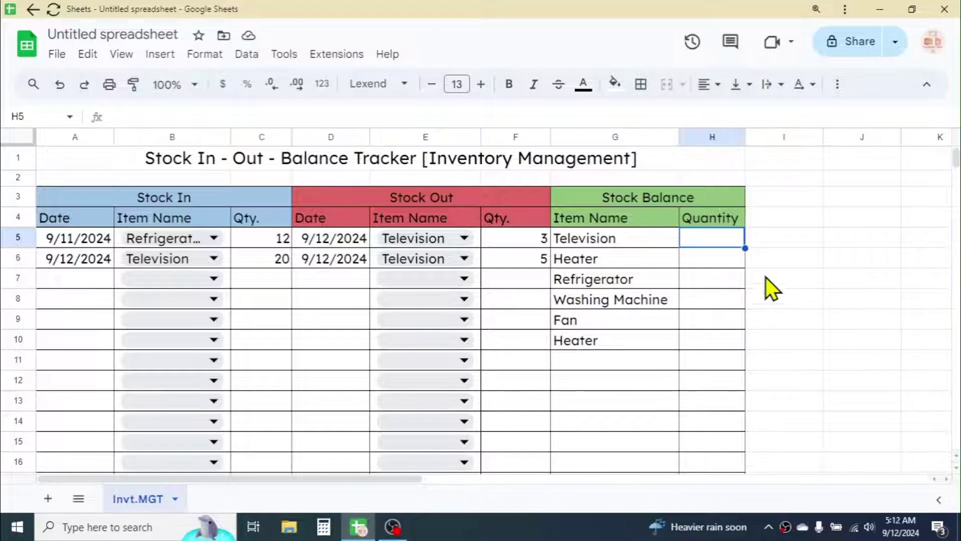
# Step: Type =SUMIF($B$5:$B$50,G5,$C$5:$C$50) in H5 to total Television stock-in
pyautogui.write('=SU')
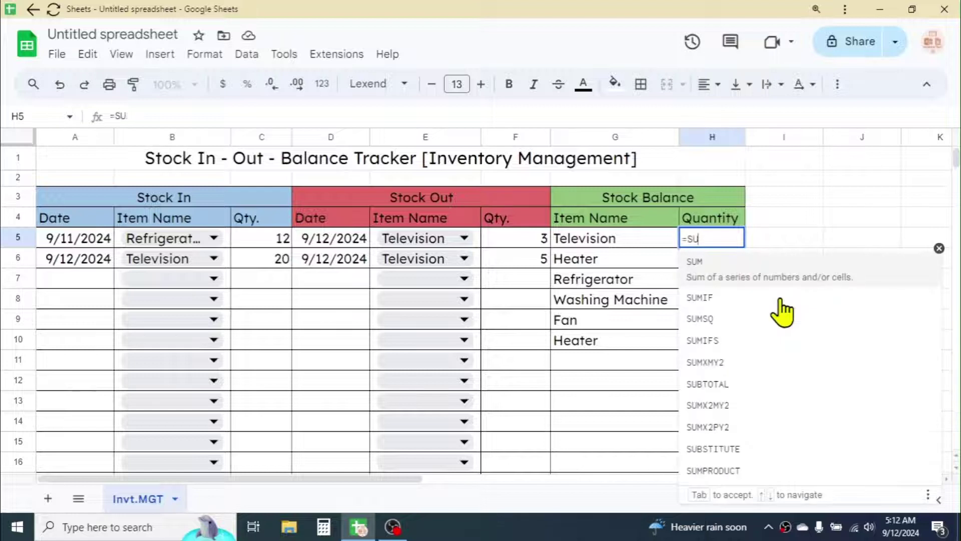
pyautogui.write('MIF')
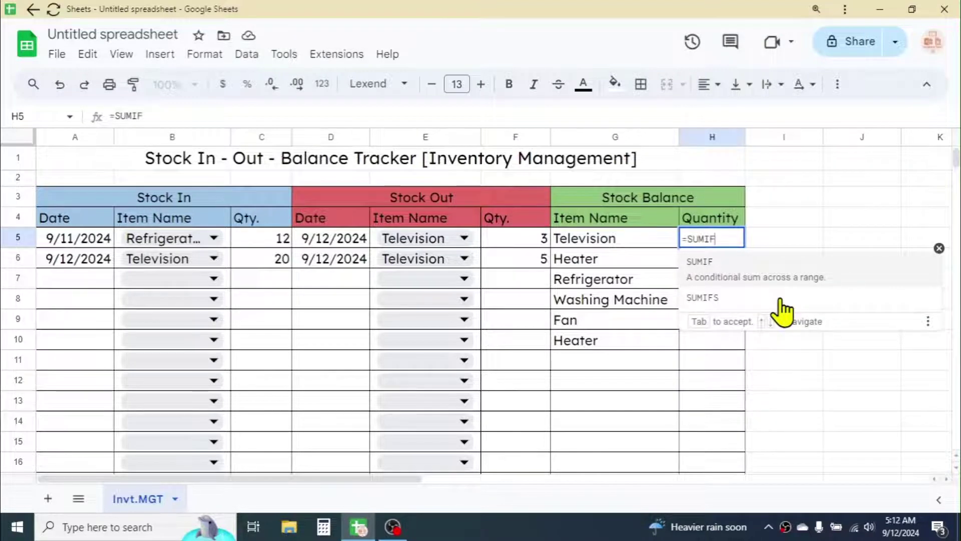
pyautogui.write('(')
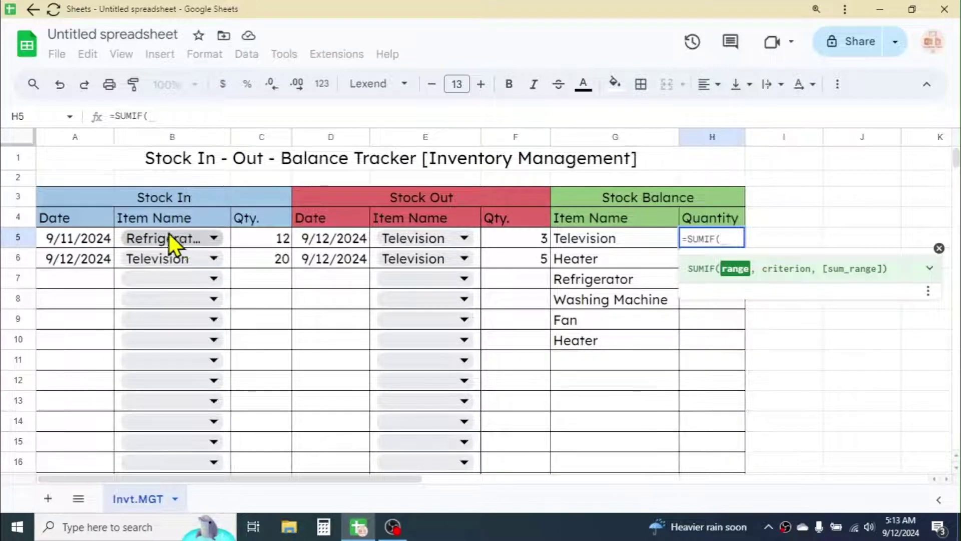
pyautogui.press('F4')
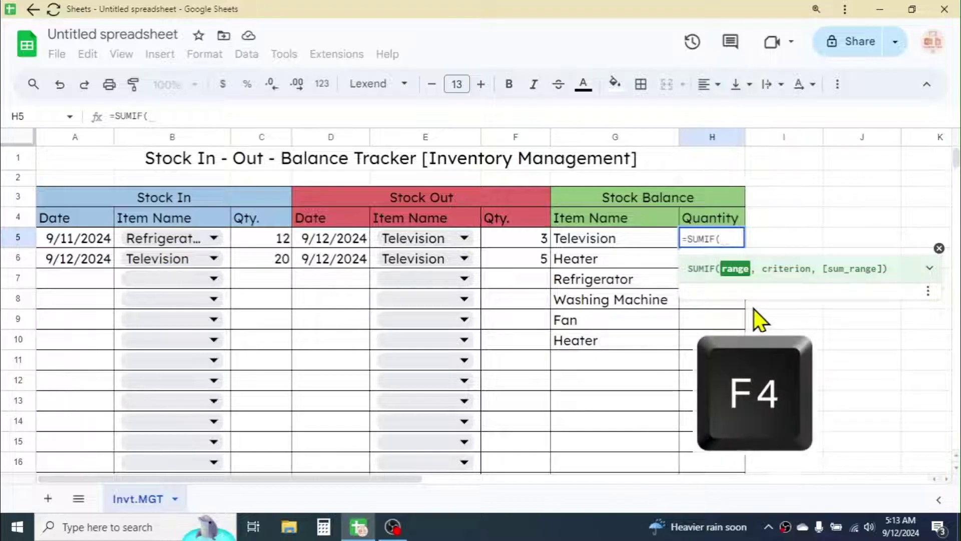
pyautogui.write('B5:')
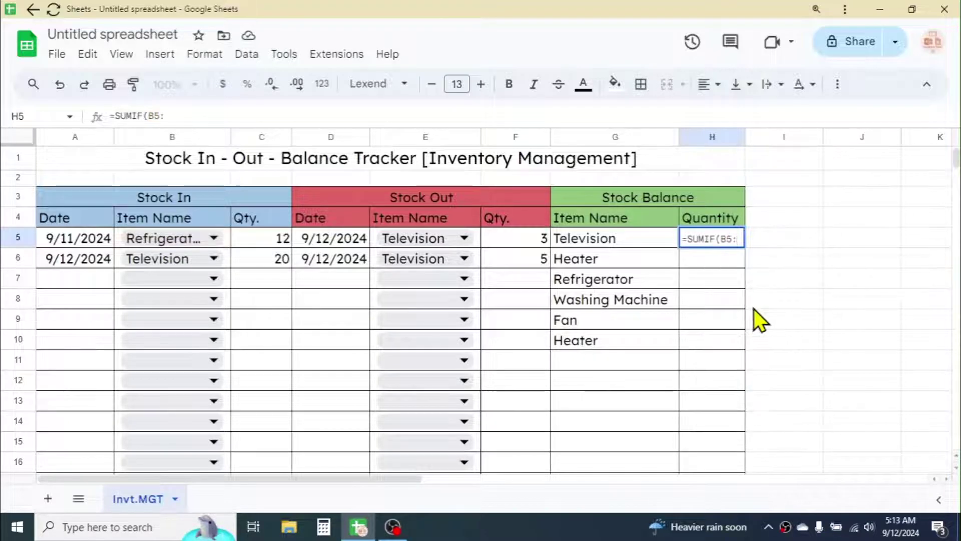
pyautogui.write('B50')
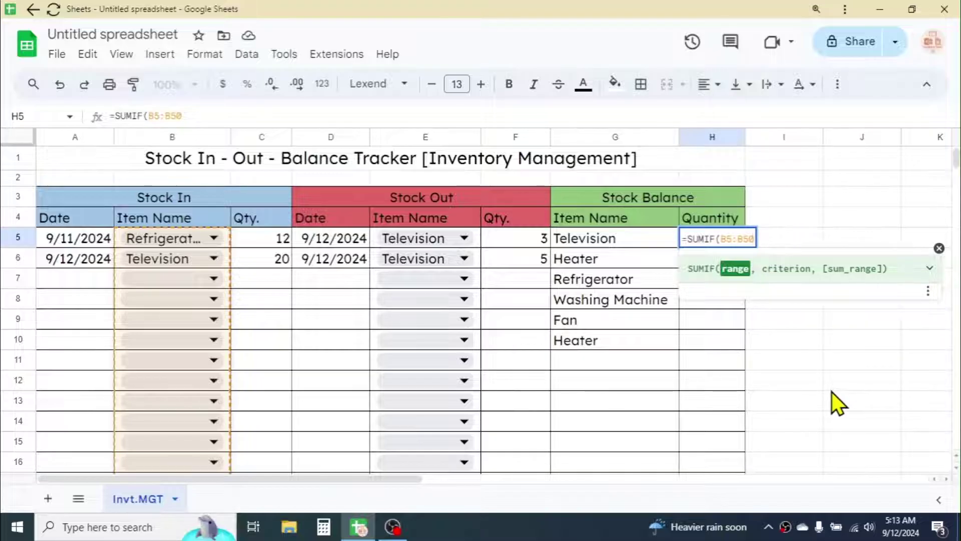
pyautogui.press('F4')
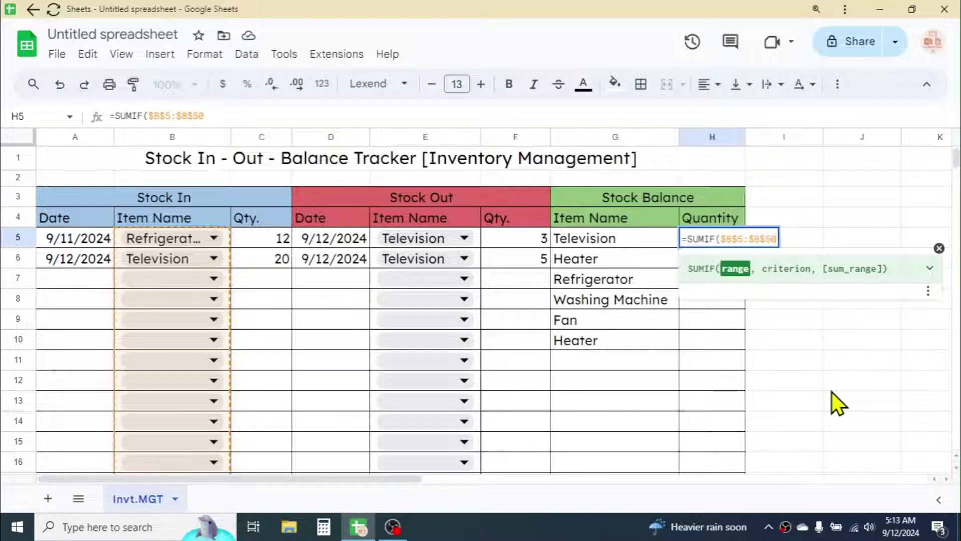
pyautogui.write(',')
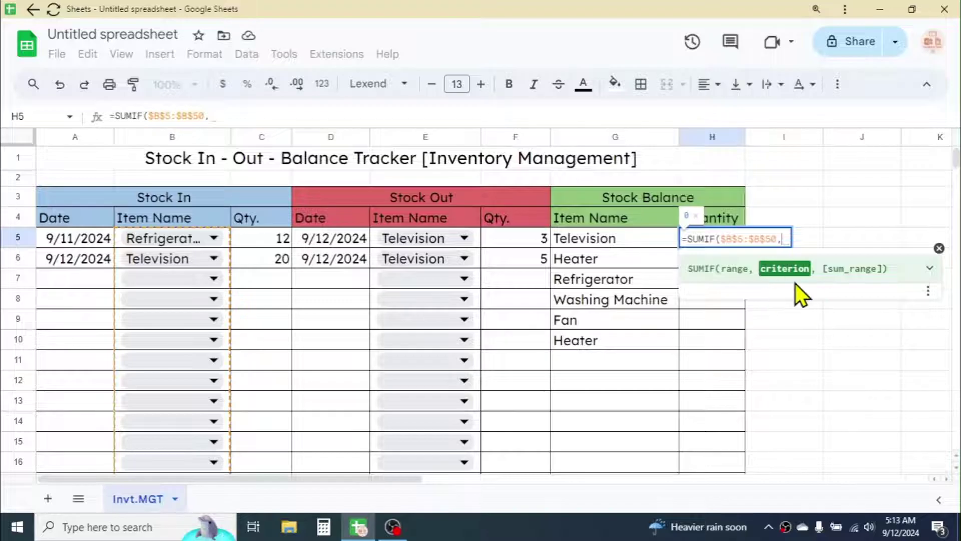
pyautogui.click(586, 238)
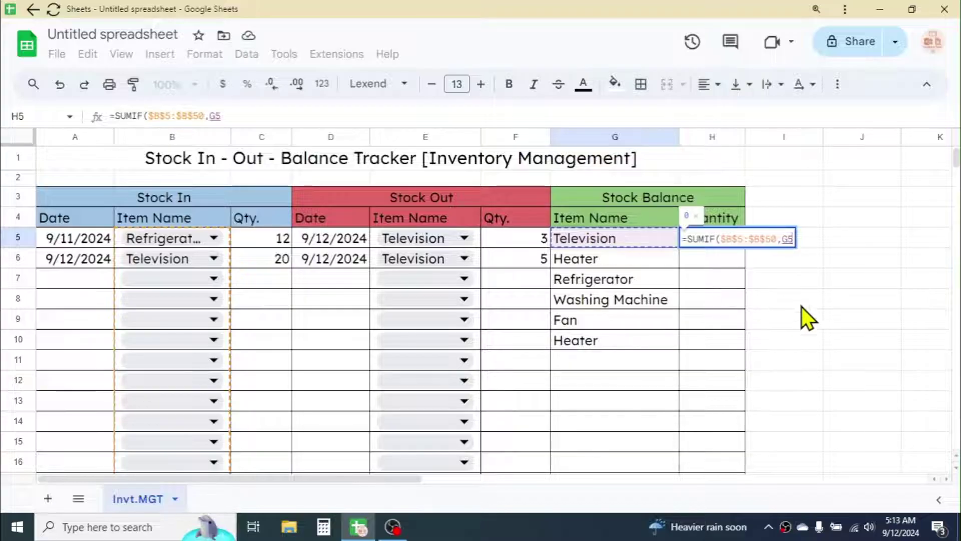
pyautogui.write(',')
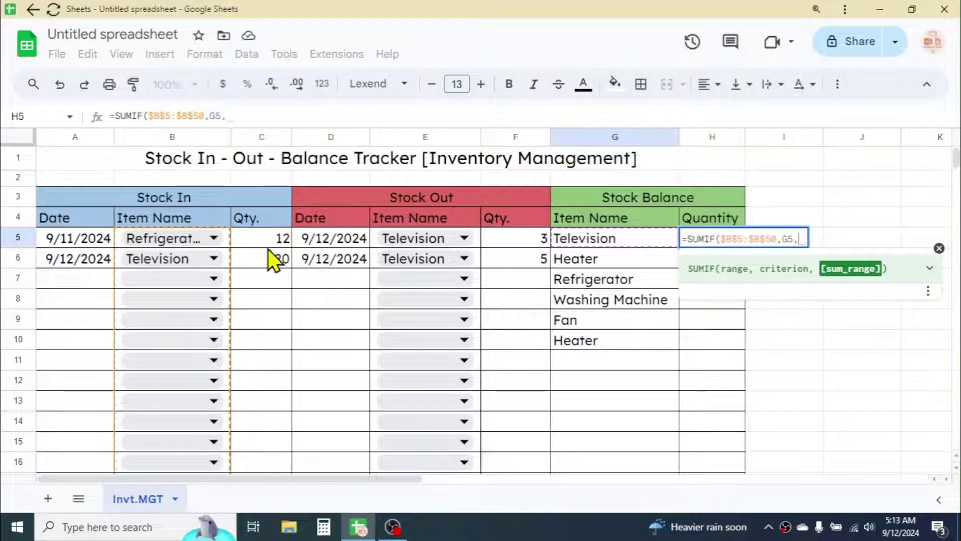
pyautogui.press('F4')
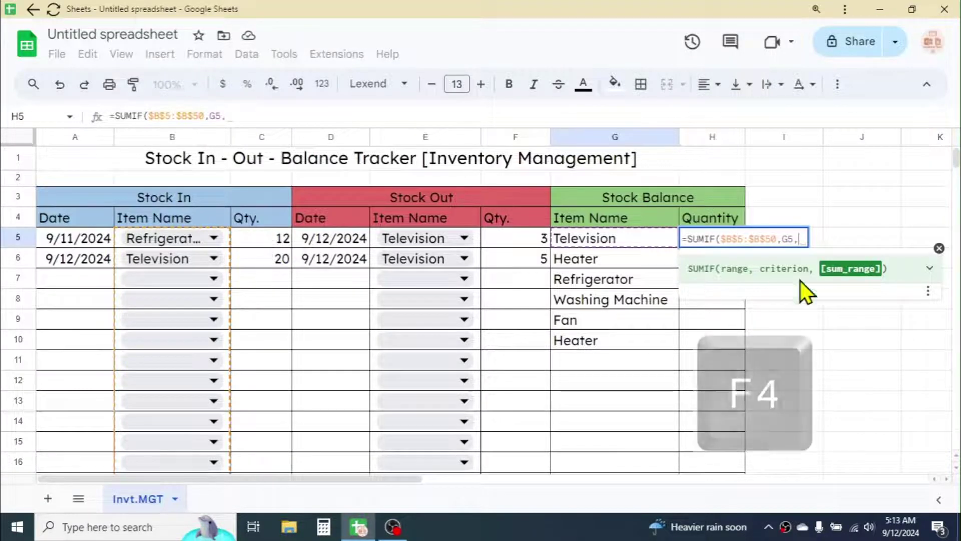
pyautogui.write('C')
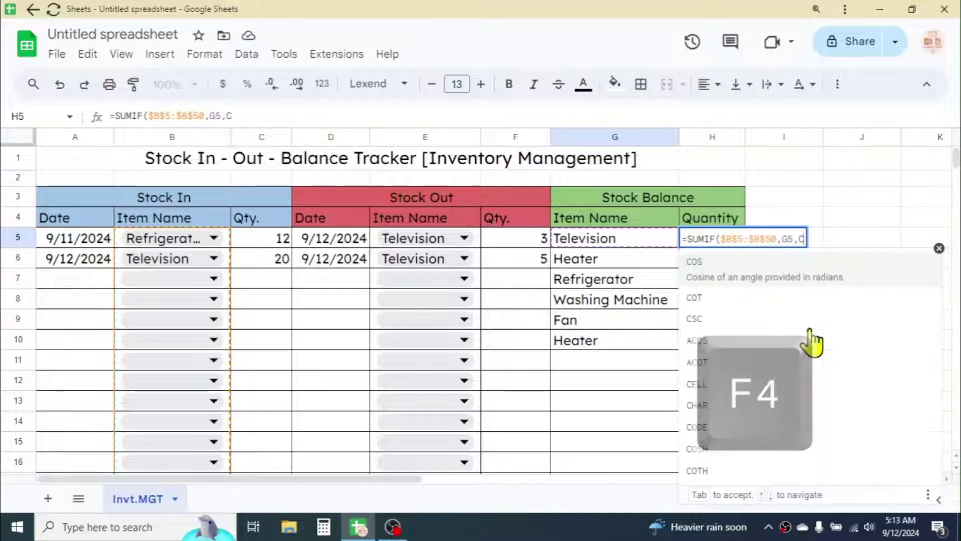
pyautogui.write('5:C')
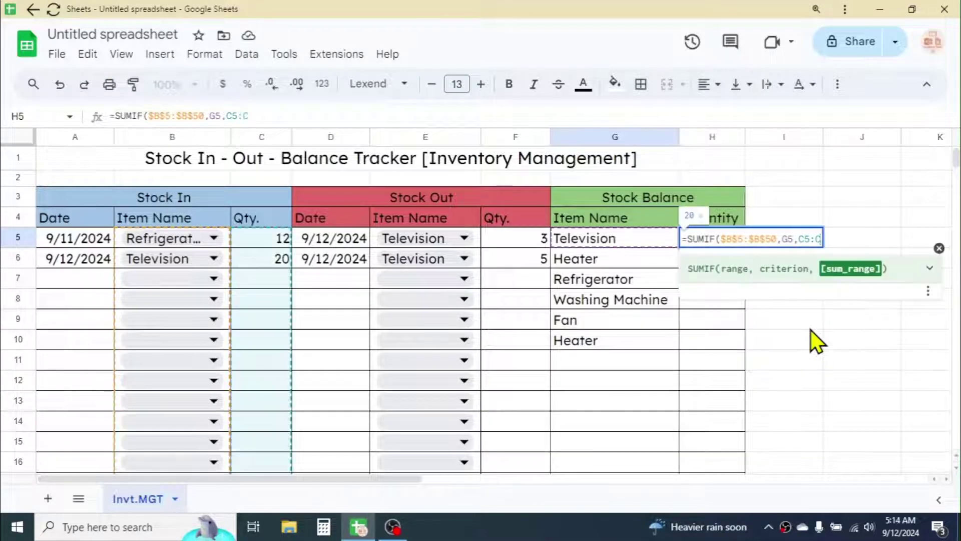
pyautogui.write('50')
pyautogui.press('F4')
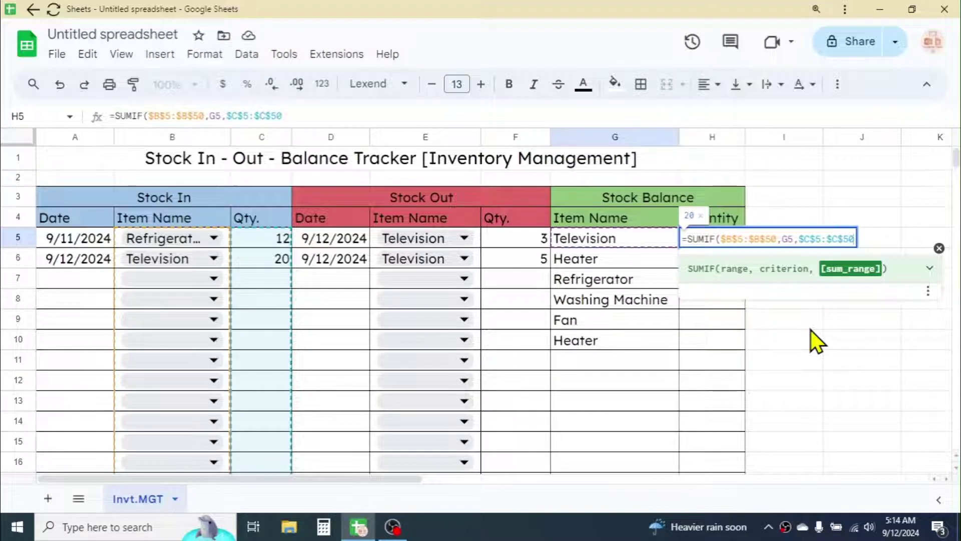
pyautogui.write(')')
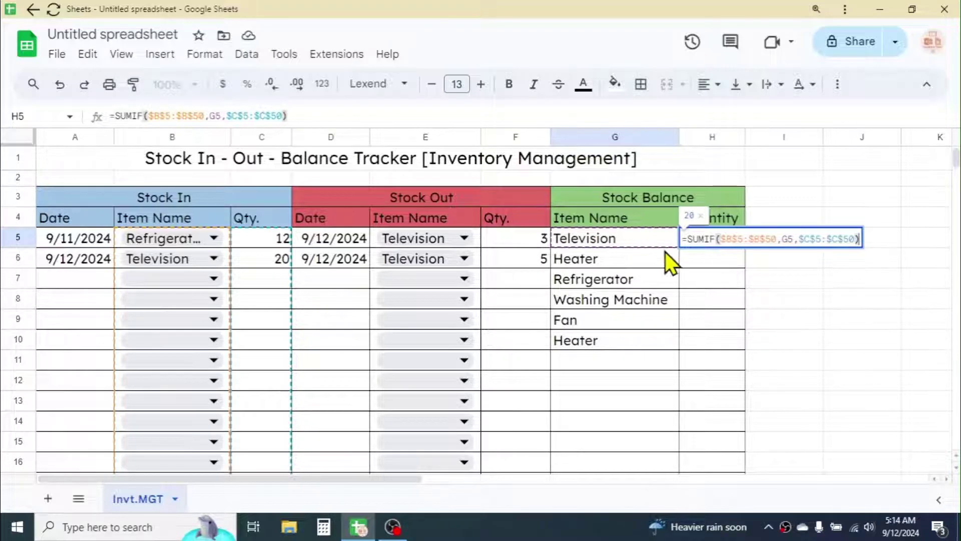
# Step: Append -SUMIF($E$5:$E$50,G5,$F$5:$F$50) to H5 and commit it, giving a balance of 12
pyautogui.write('-')
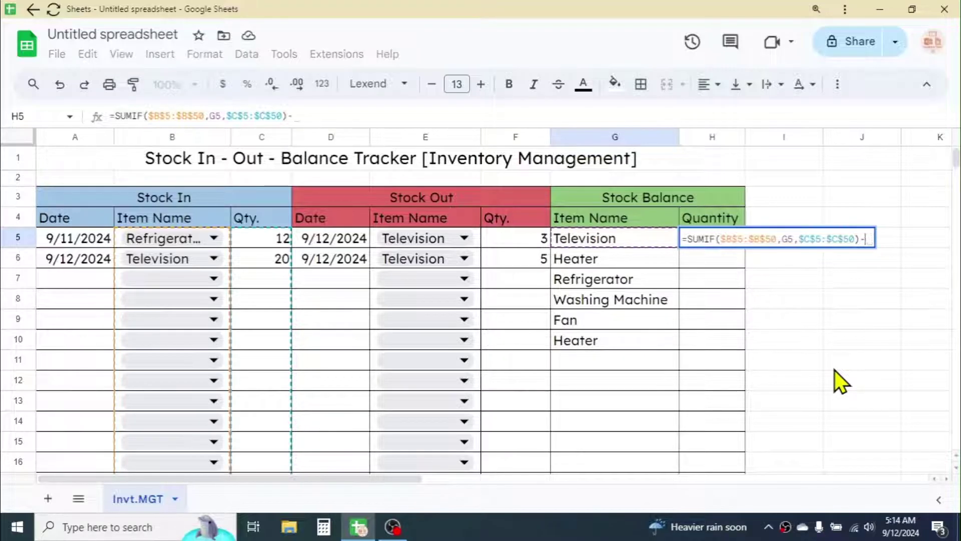
pyautogui.write('SUMIF')
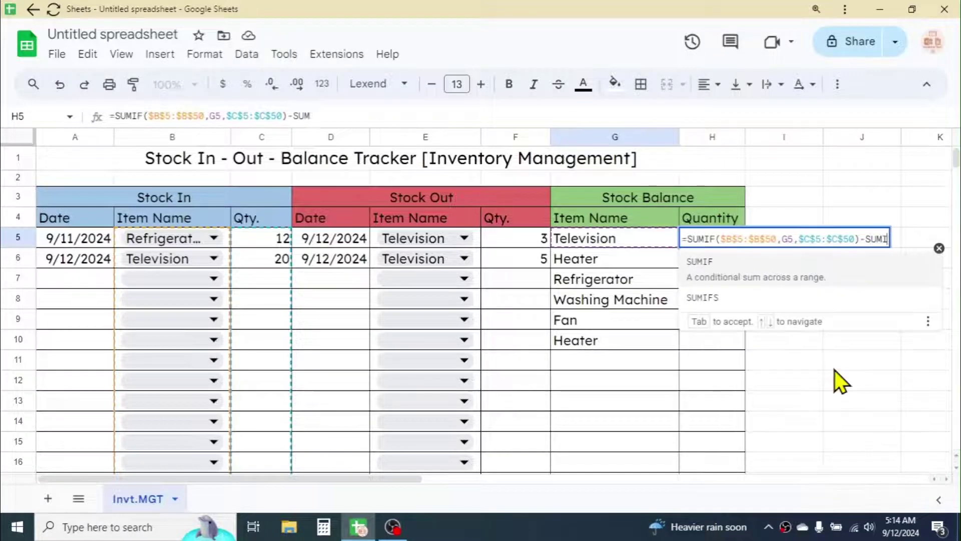
pyautogui.write('(')
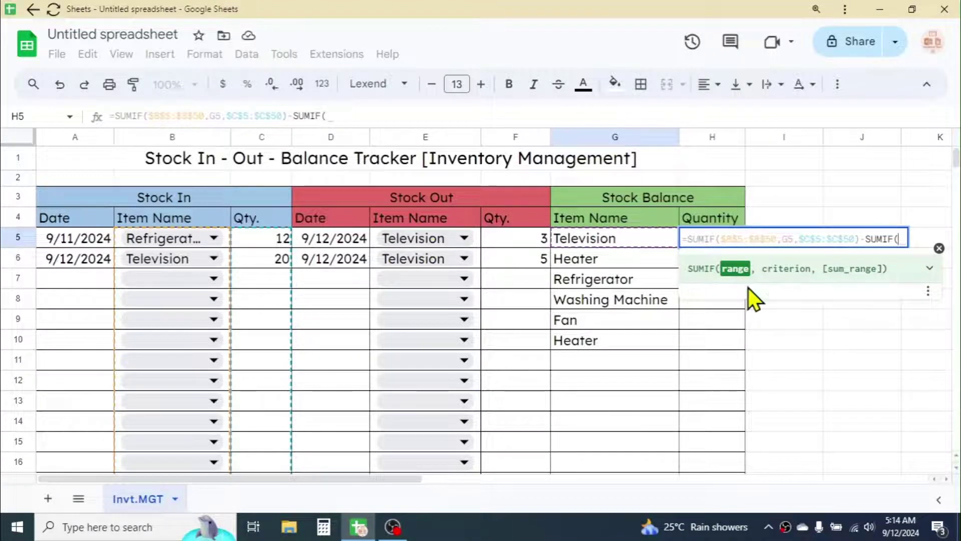
pyautogui.write('E')
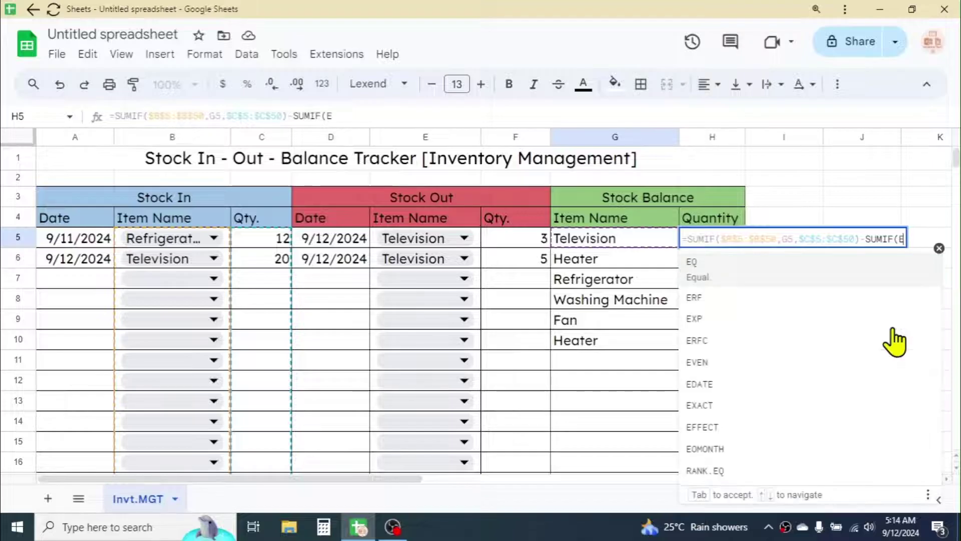
pyautogui.write('5:E50')
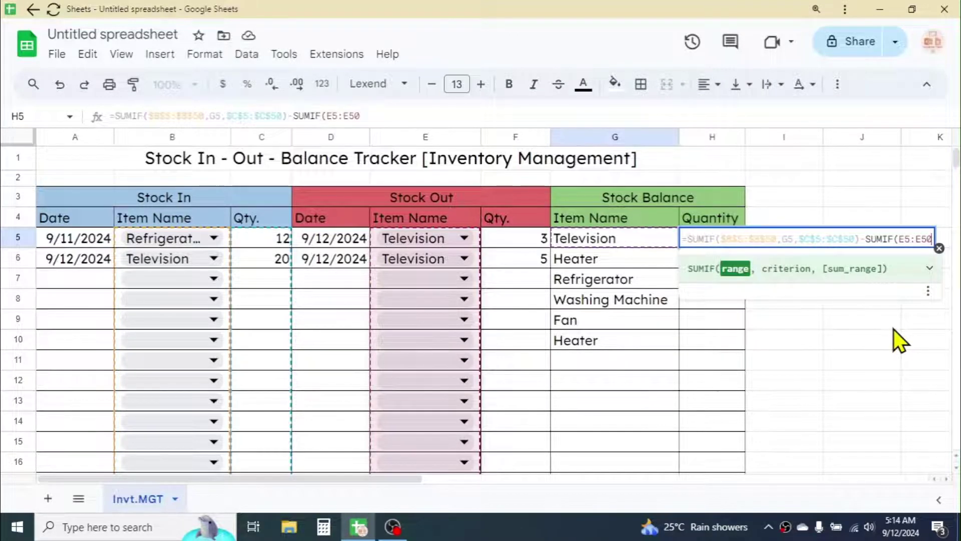
pyautogui.press('F4')
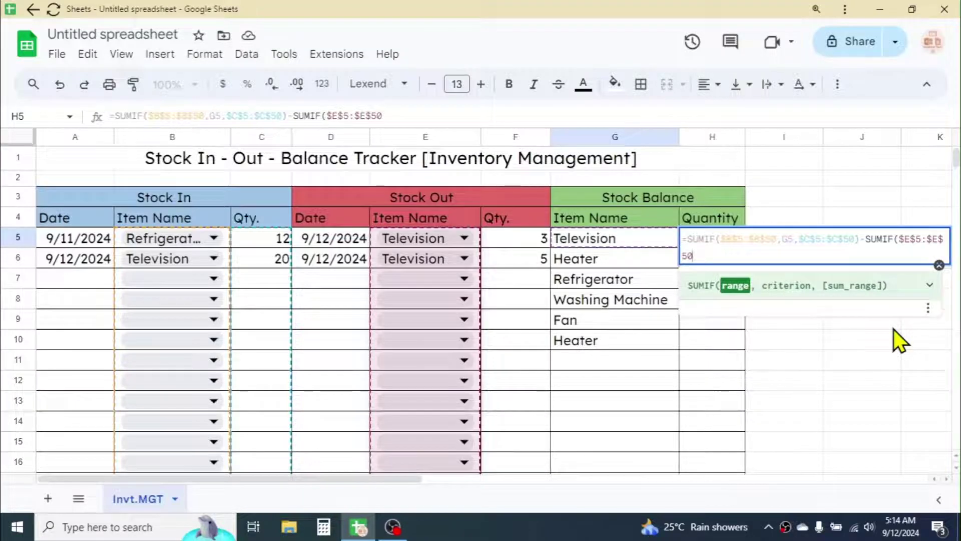
pyautogui.write(',')
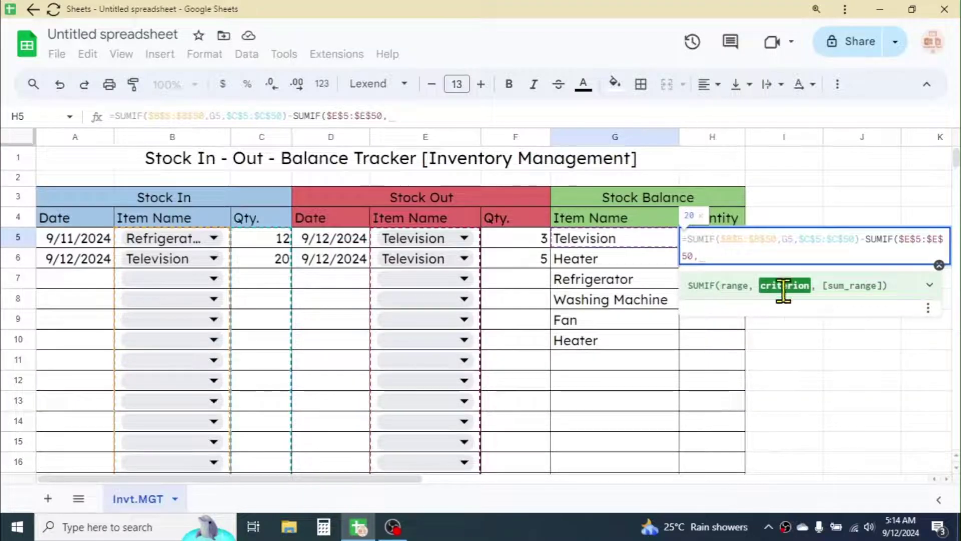
pyautogui.click(596, 237)
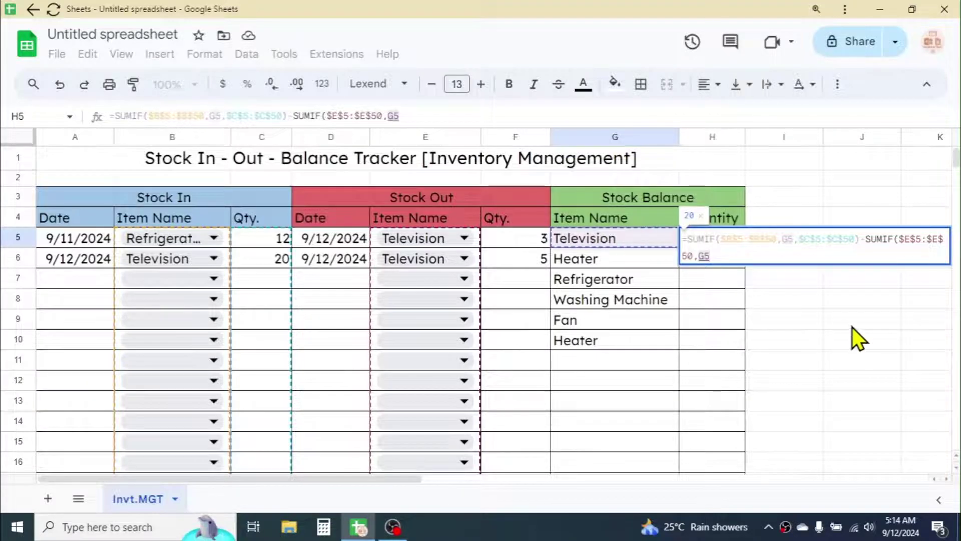
pyautogui.write(',')
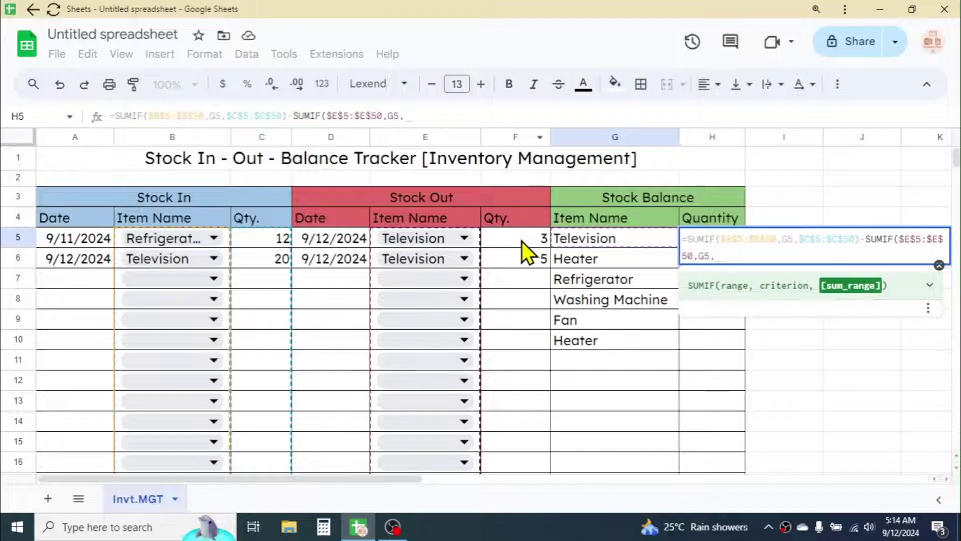
pyautogui.write('F')
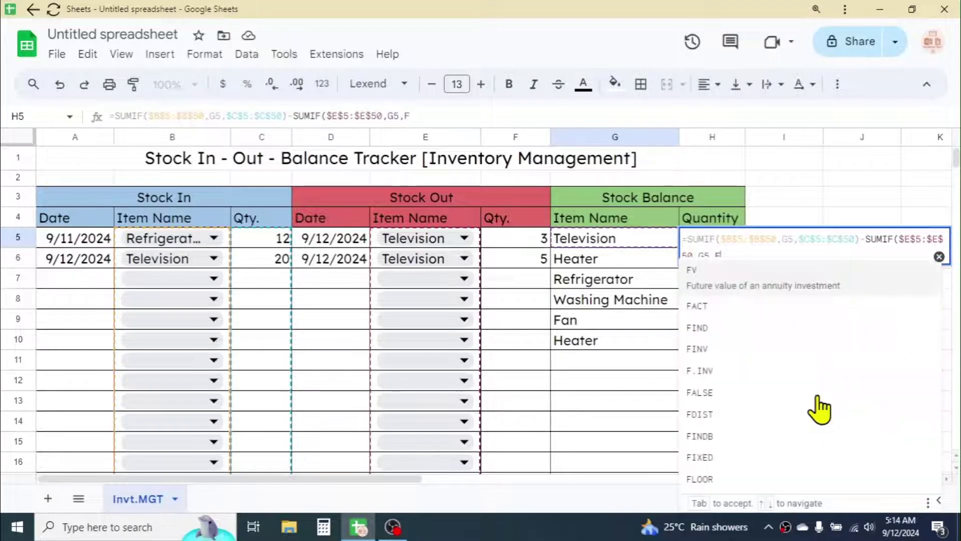
pyautogui.write('5:F50')
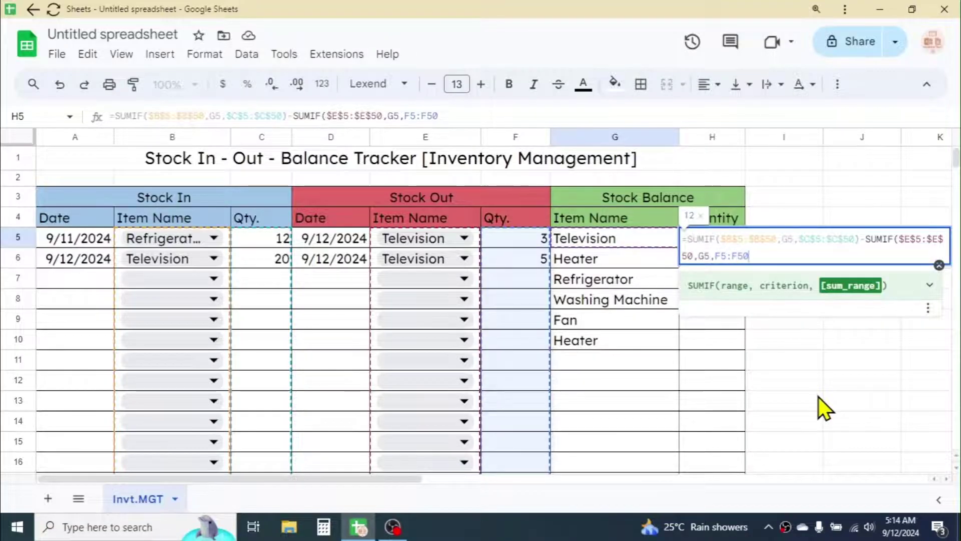
pyautogui.press('F4')
pyautogui.write(')')
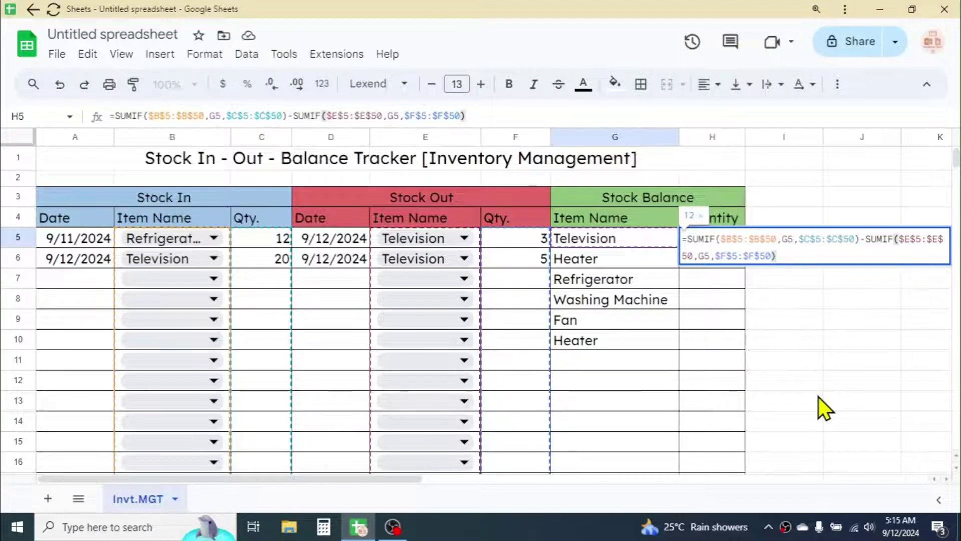
pyautogui.press('Return')
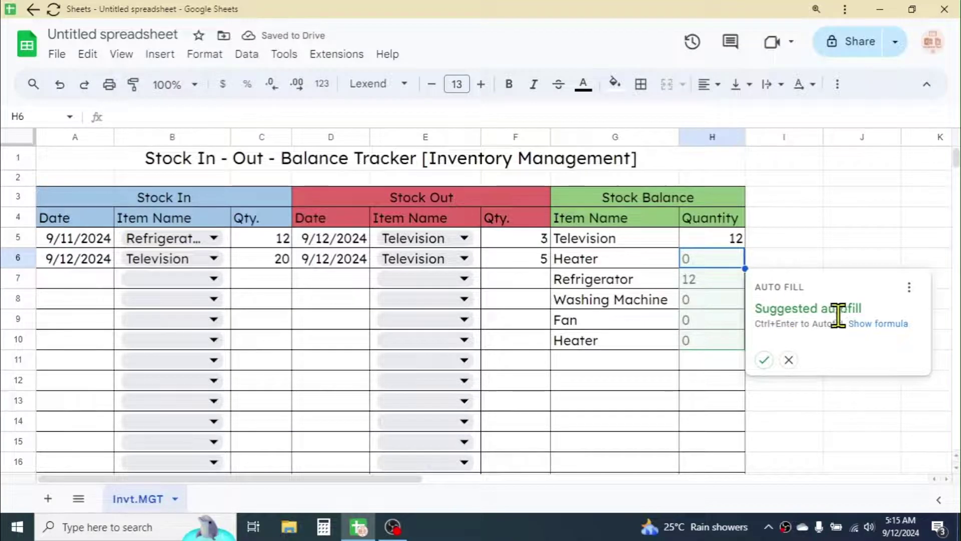
# Step: Accept the suggested autofill to copy the balance formula down H6:H10
pyautogui.click(763, 360)
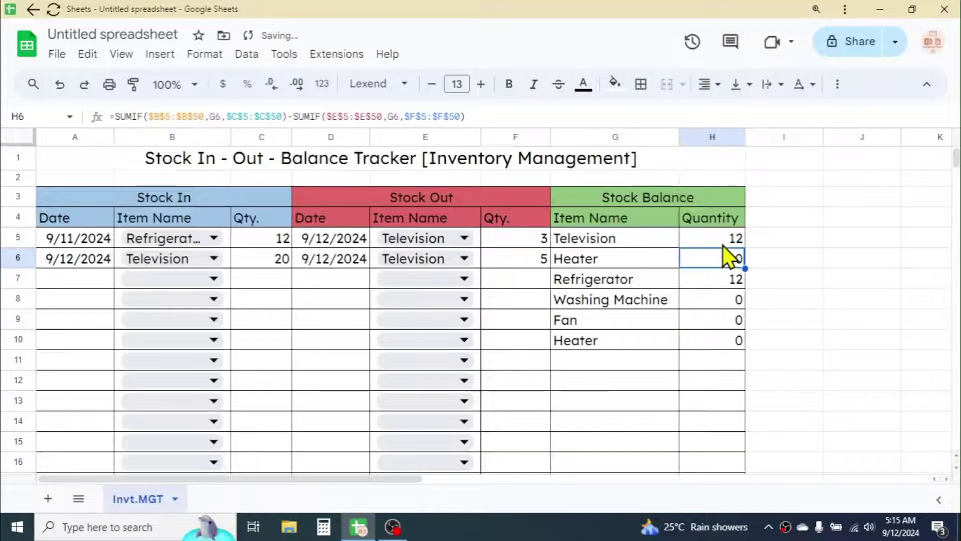
pyautogui.click(784, 279)
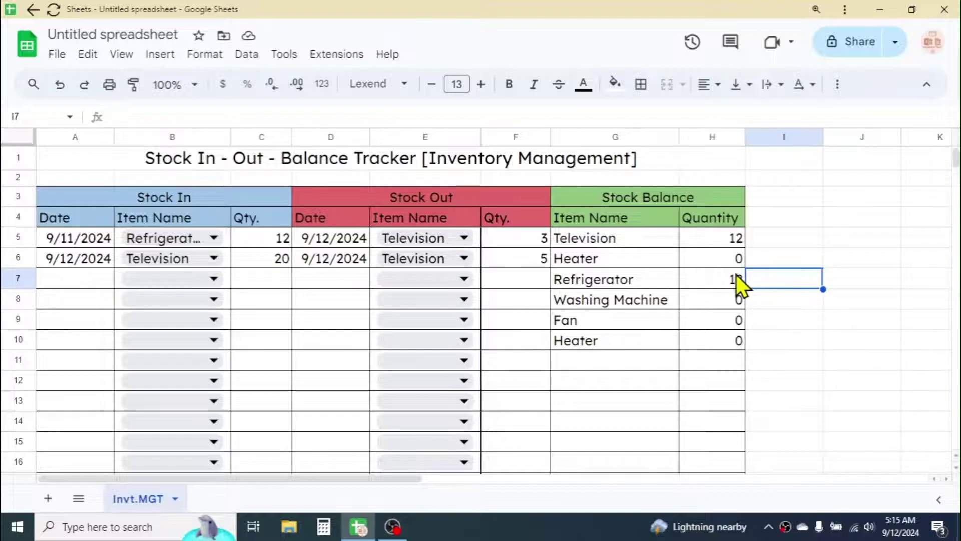
# Step: Log a 9/12/2024 stock-out of 2 Refrigerators in row 7
pyautogui.click(332, 281)
pyautogui.doubleClick(335, 281)
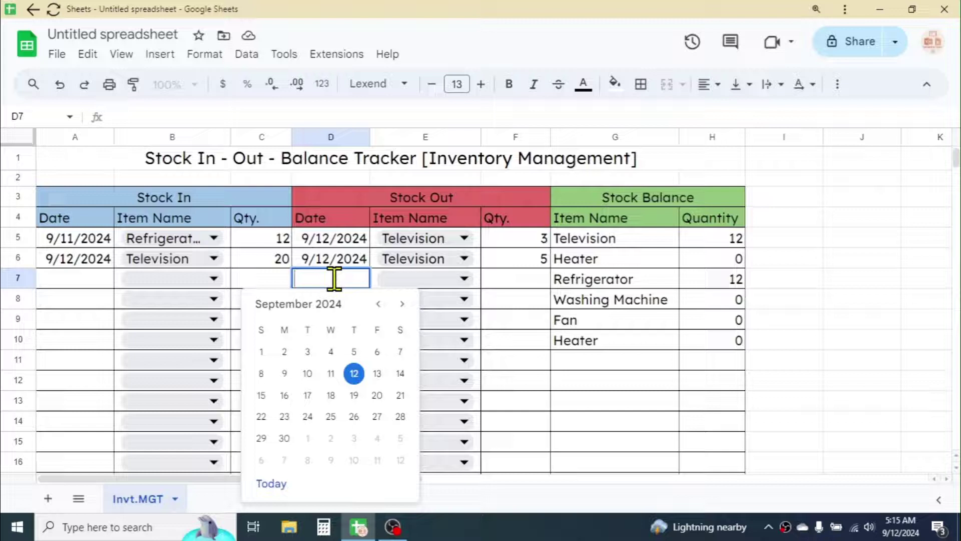
pyautogui.click(354, 372)
pyautogui.click(463, 280)
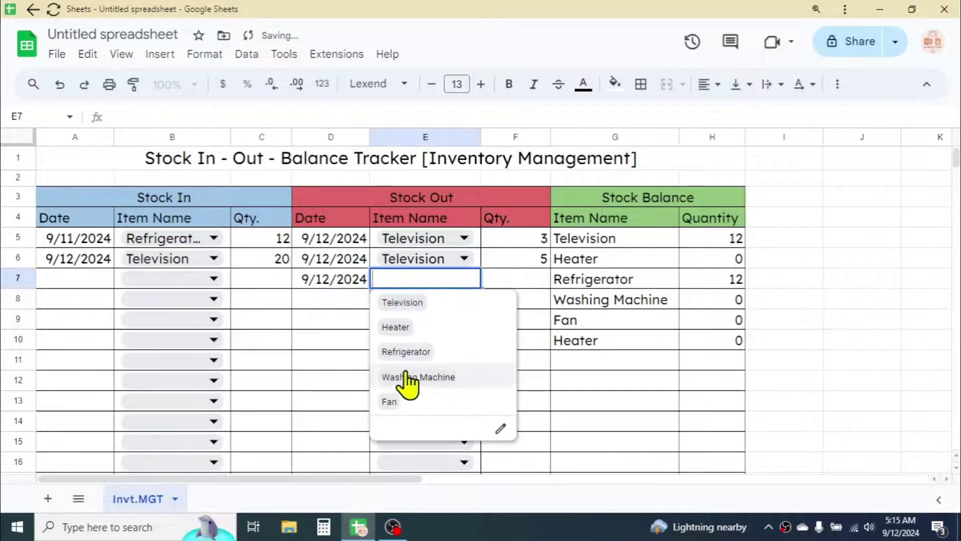
pyautogui.click(411, 352)
pyautogui.click(524, 281)
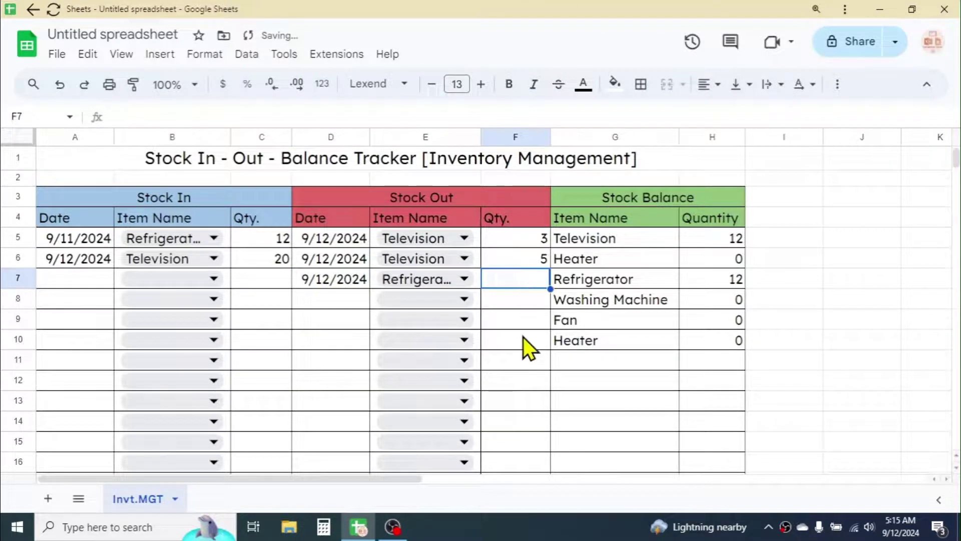
pyautogui.write('2')
pyautogui.press('Return')
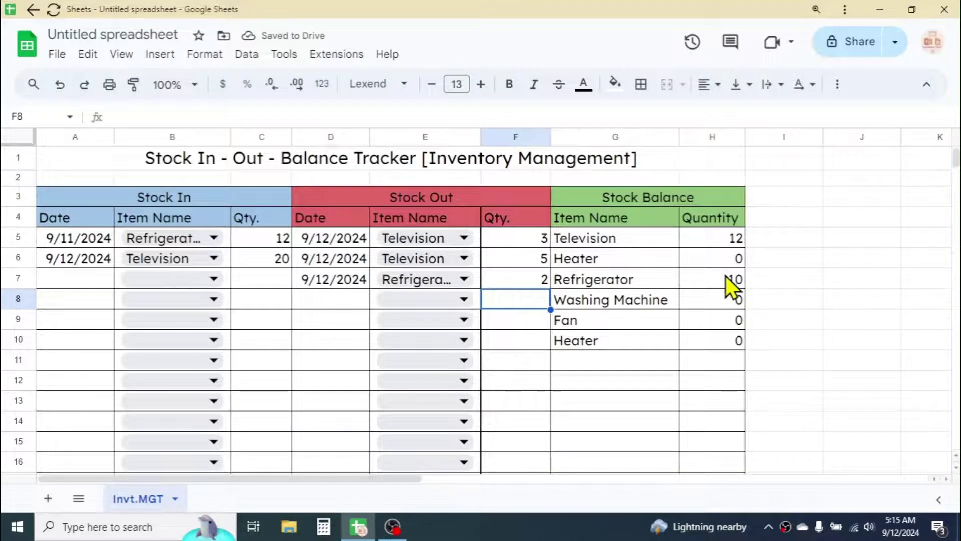
pyautogui.click(781, 259)
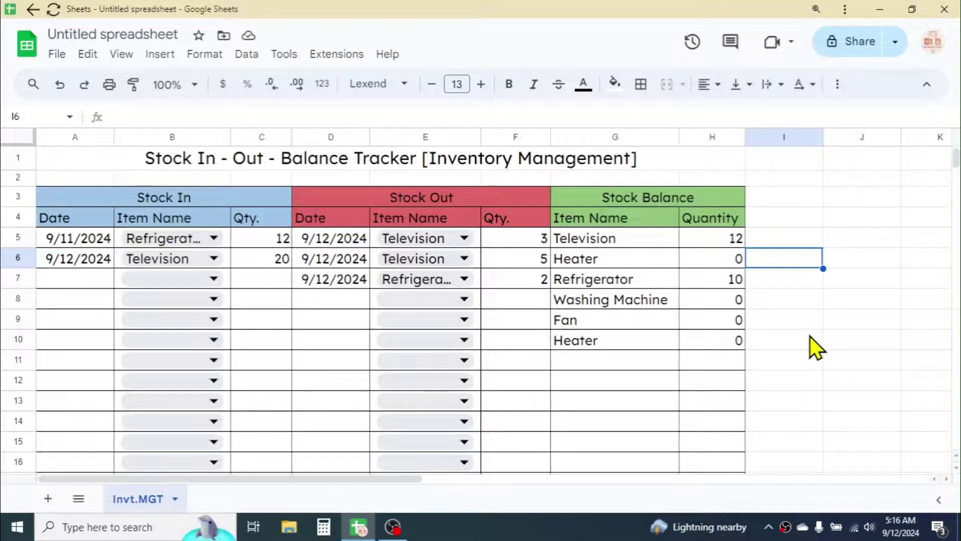
# Step: Inspect the empty cells G11–G13 below the item list, then select header cell A4
pyautogui.click(621, 359)
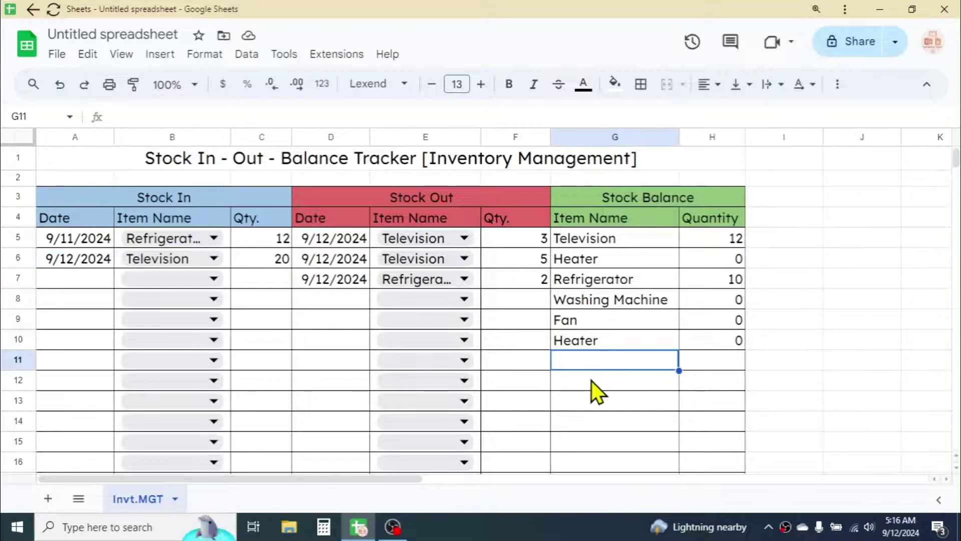
pyautogui.click(591, 380)
pyautogui.click(593, 406)
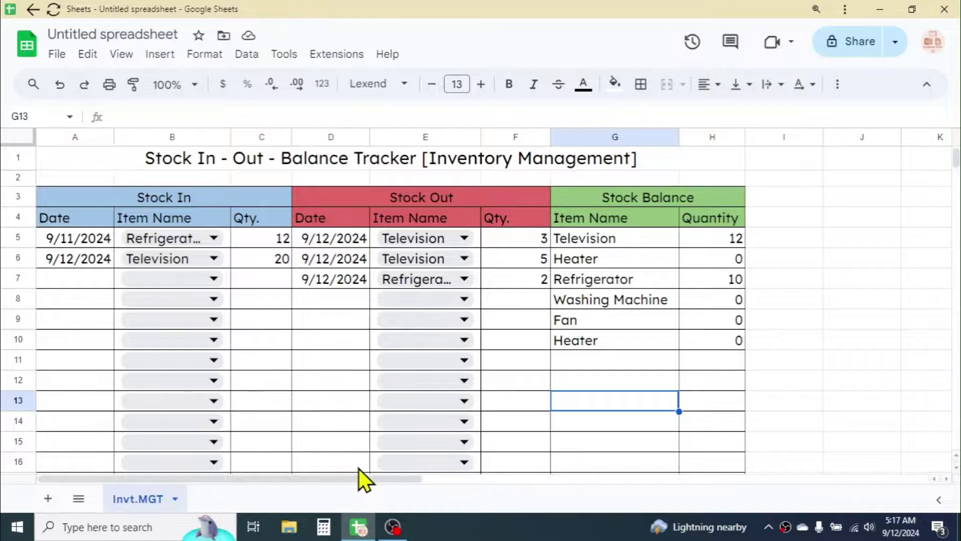
pyautogui.moveTo(955, 161); pyautogui.dragTo(954, 171)
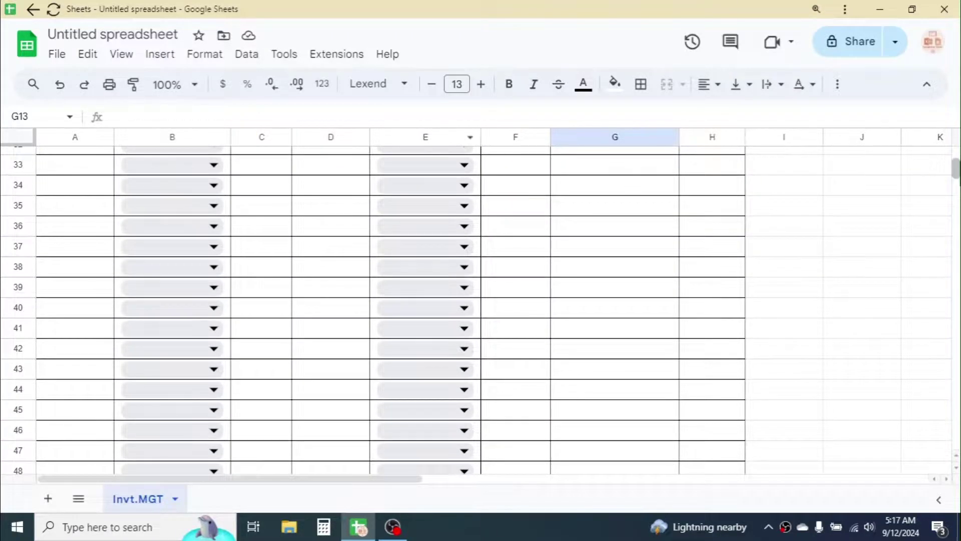
pyautogui.moveTo(954, 173); pyautogui.dragTo(955, 159)
pyautogui.click(806, 266)
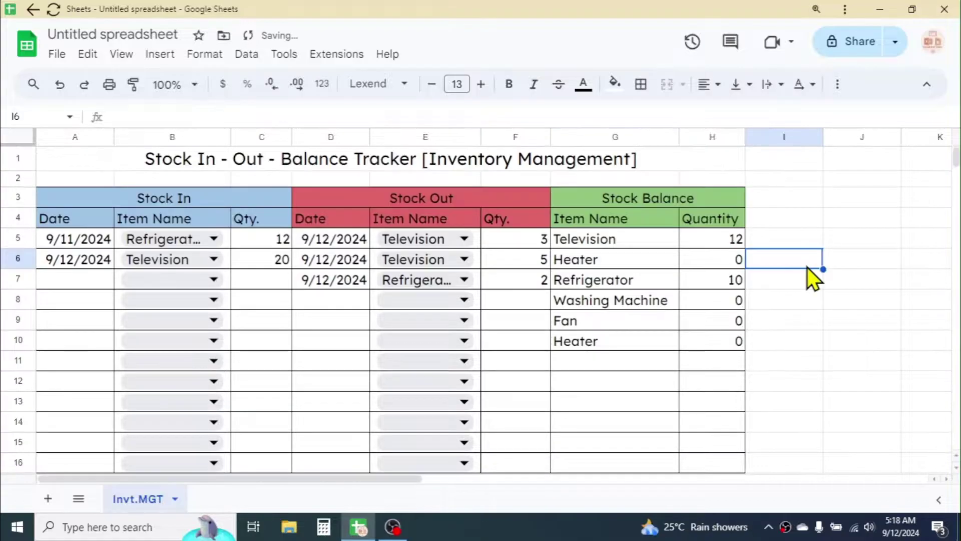
pyautogui.click(67, 221)
# Step: Freeze rows 1–4 with View > Freeze and scroll to confirm the headers stay fixed
pyautogui.click(122, 55)
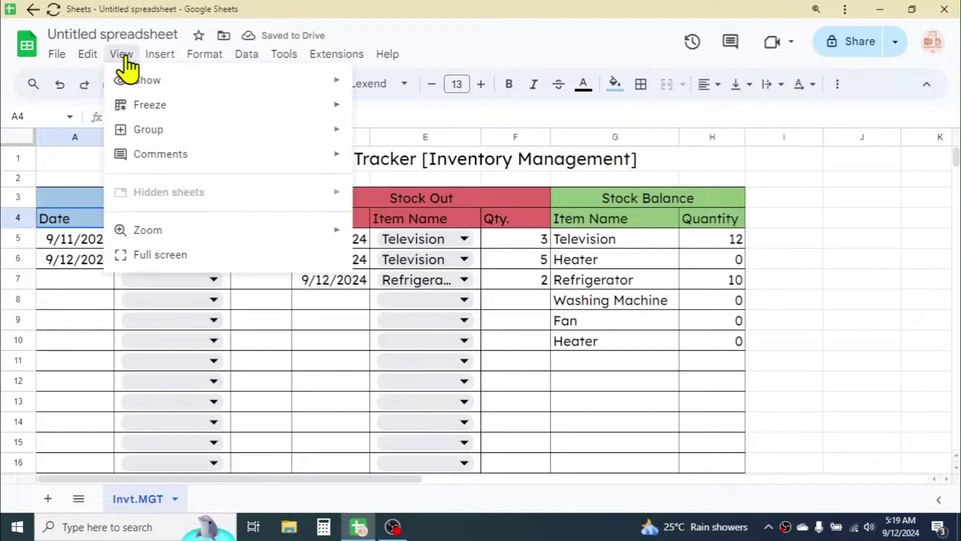
pyautogui.moveTo(159, 107)
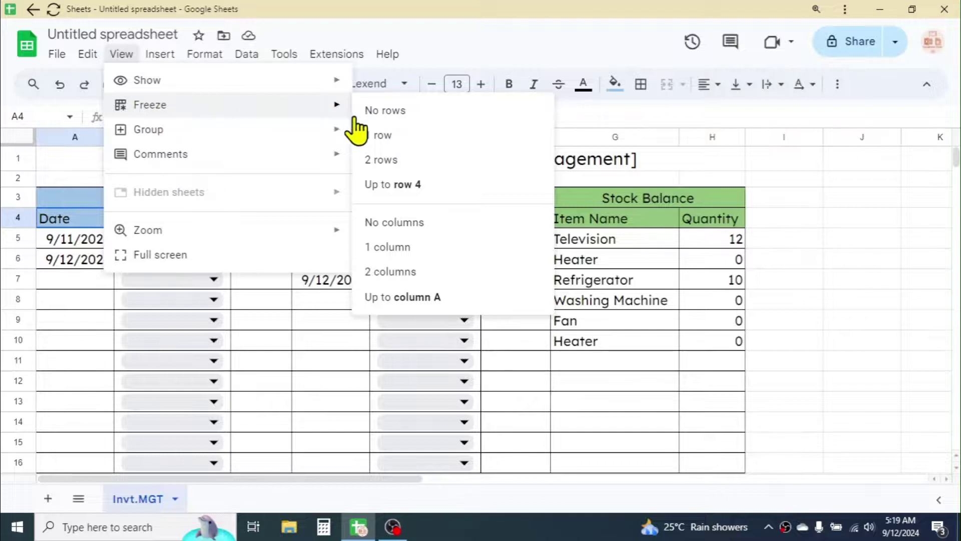
pyautogui.click(403, 184)
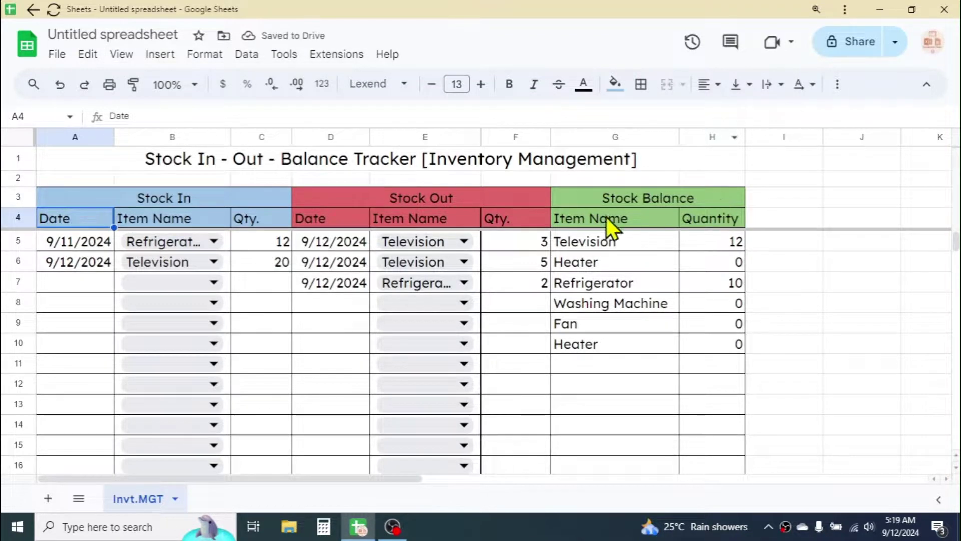
pyautogui.moveTo(955, 242); pyautogui.dragTo(956, 189)
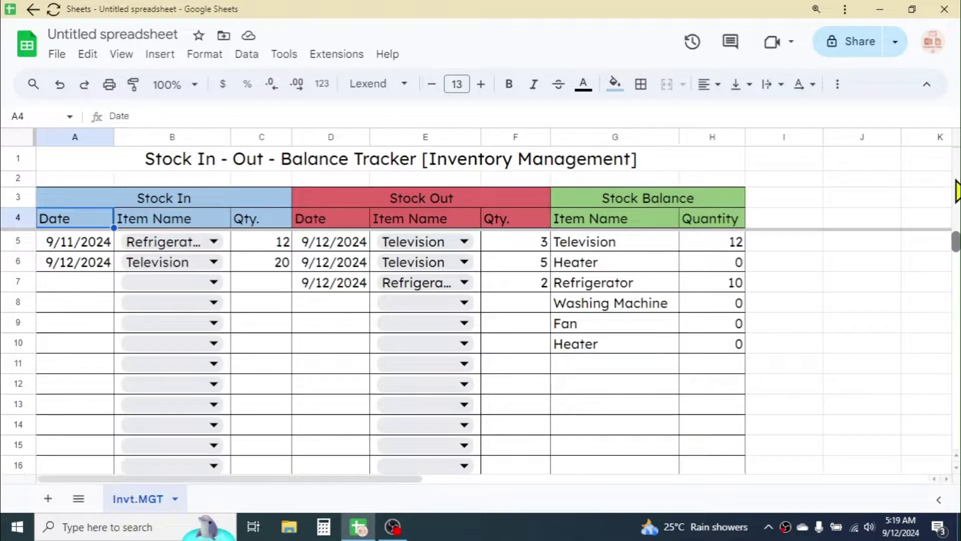
pyautogui.click(842, 280)
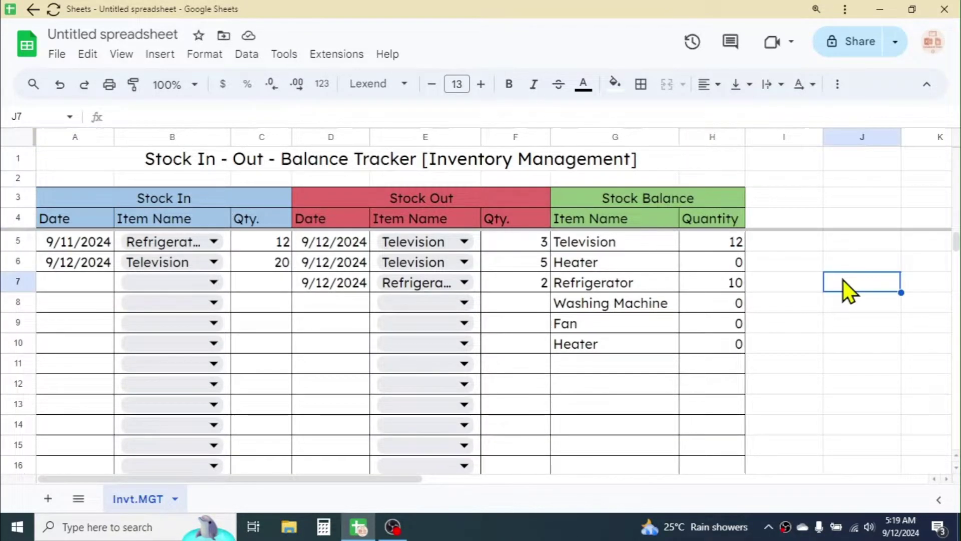